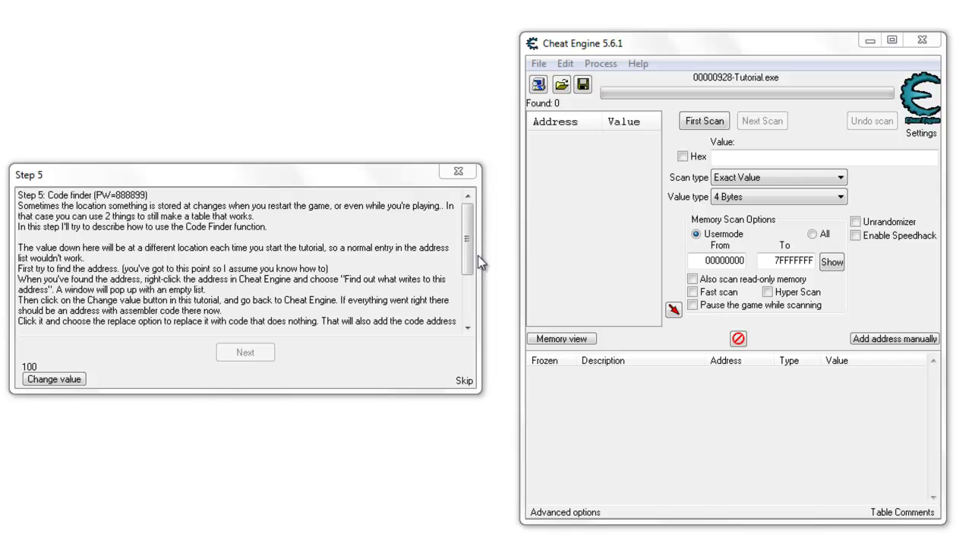
left_click(679, 50)
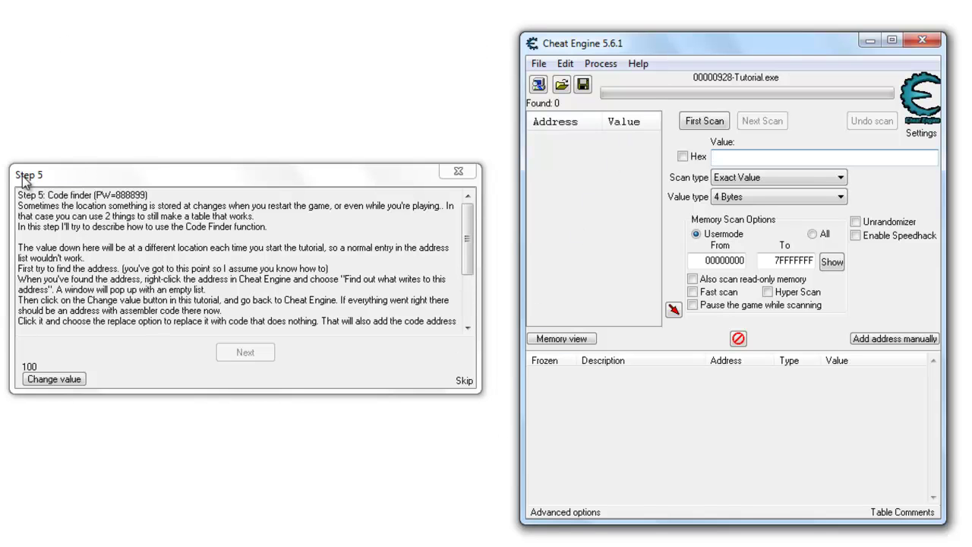
left_click_drag(116, 195, 147, 196)
left_click(148, 195)
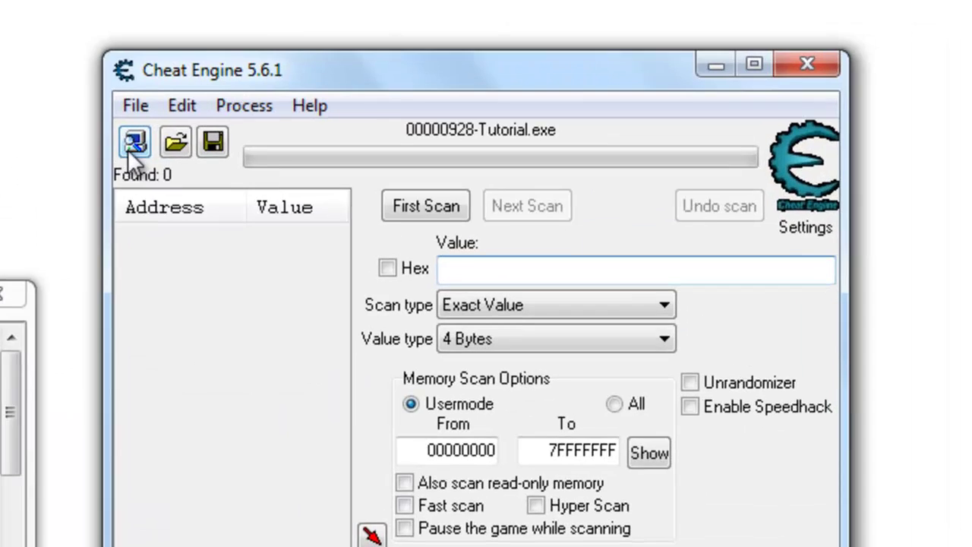
Step: Open the 00000B6C-Tutorial.exe process as the scan target
left_click(538, 84)
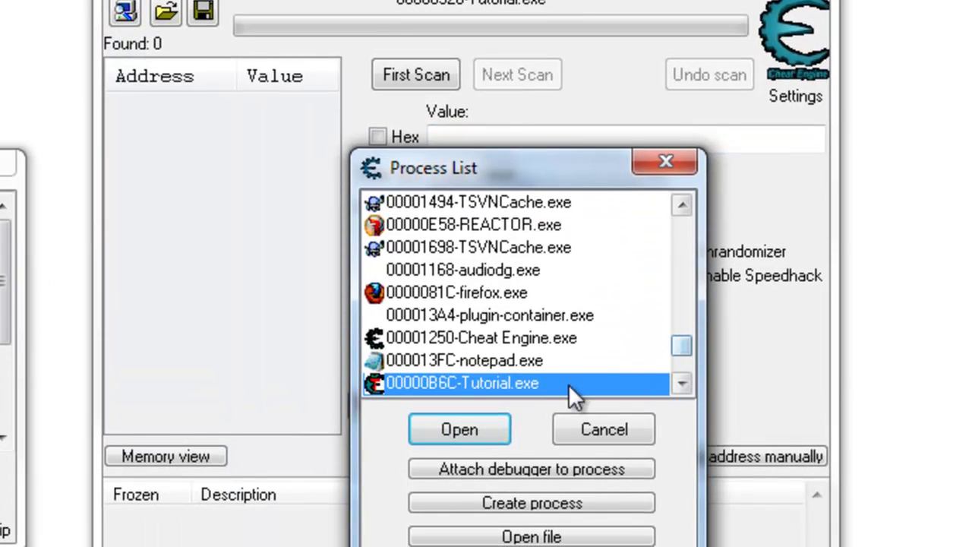
left_click(486, 427)
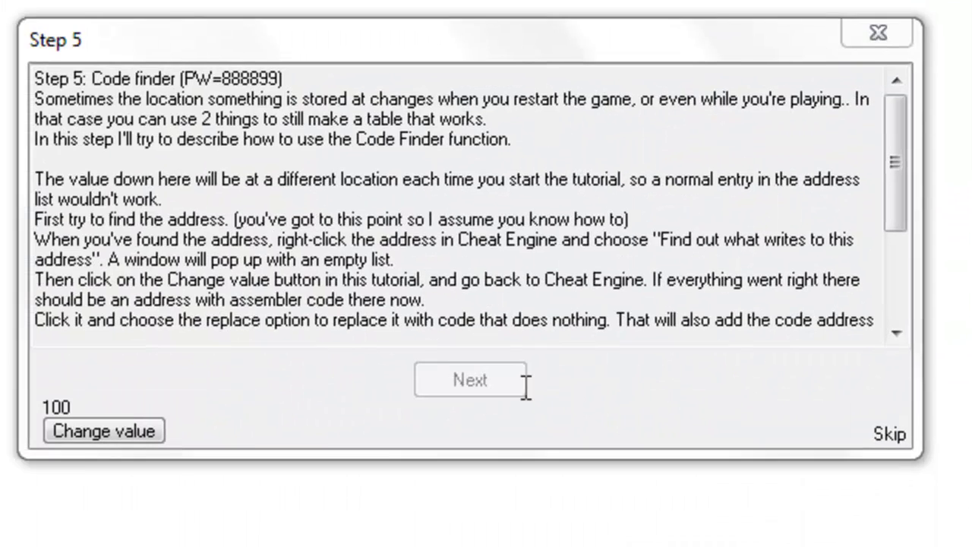
Step: Change the value in the Step 5 tutorial window and narrow the existing scan to the exact value 121
left_click(85, 439)
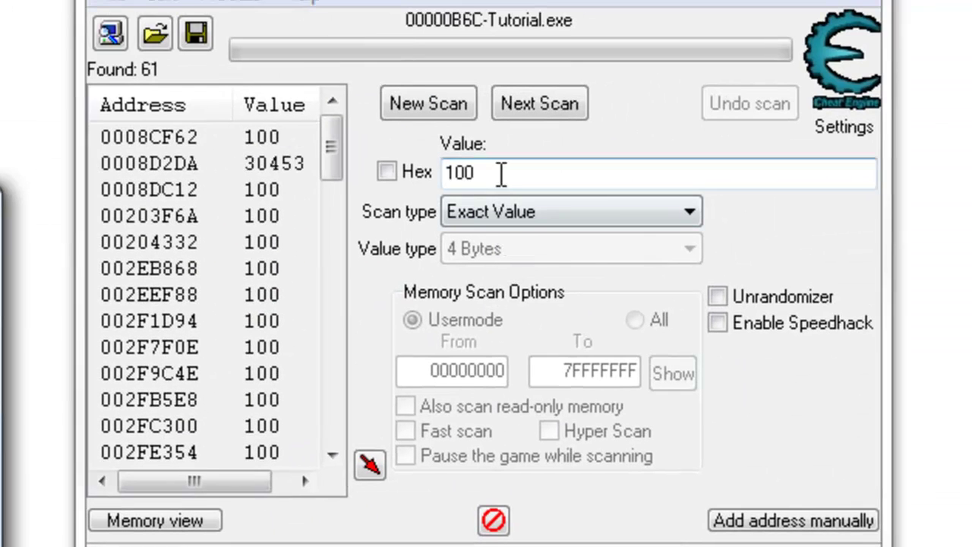
key("BackSpace")
key("BackSpace")
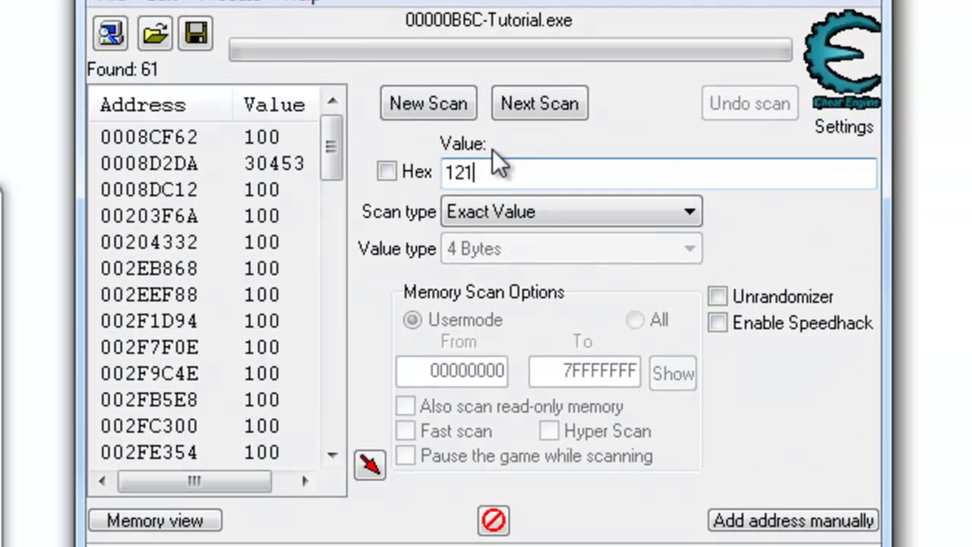
type("21")
left_click(523, 114)
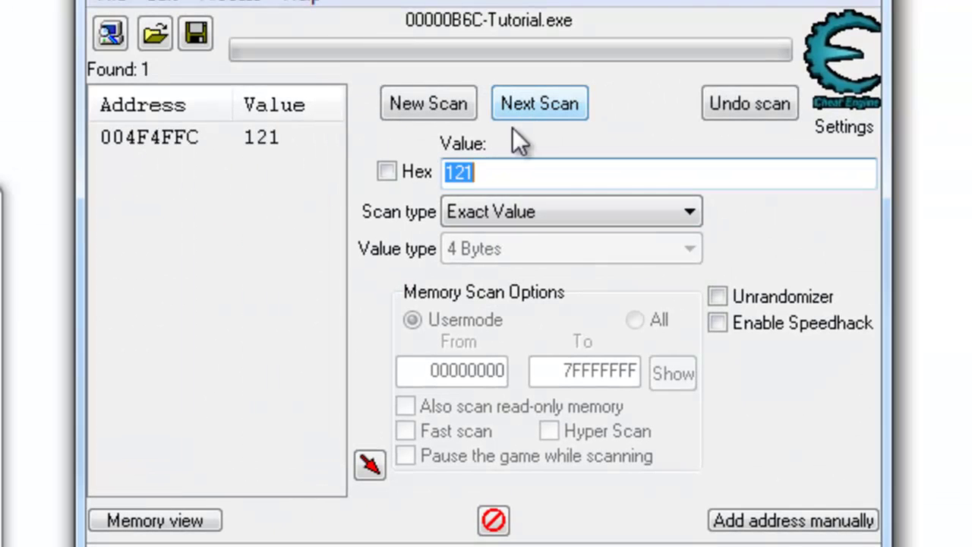
Step: Add the found address to the address list and trace what writes to it by attaching the debugger and changing the tutorial value
double_click(278, 142)
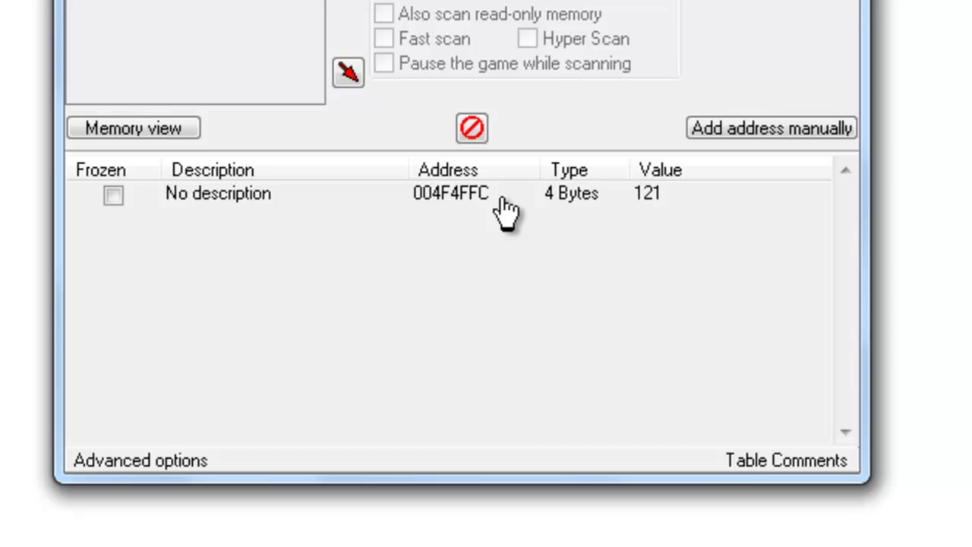
right_click(566, 199)
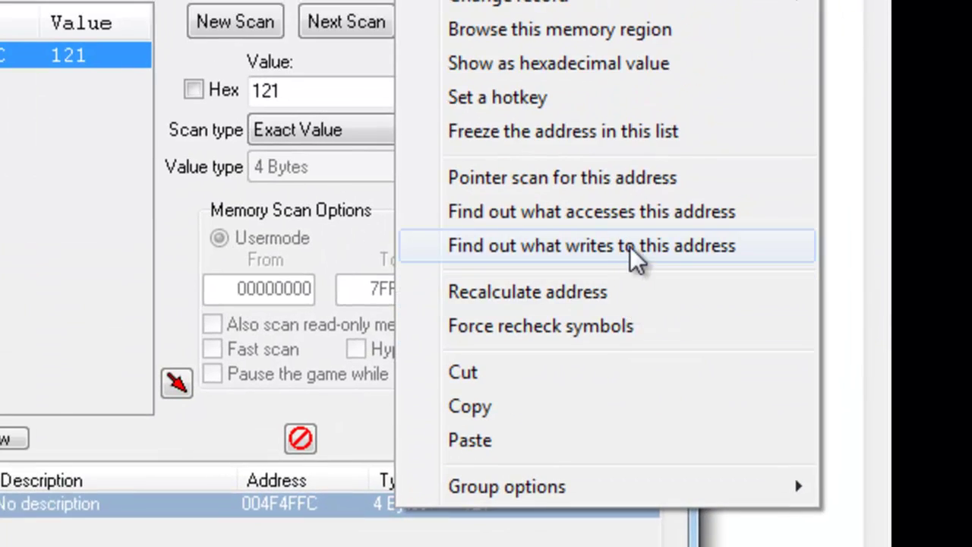
left_click(629, 246)
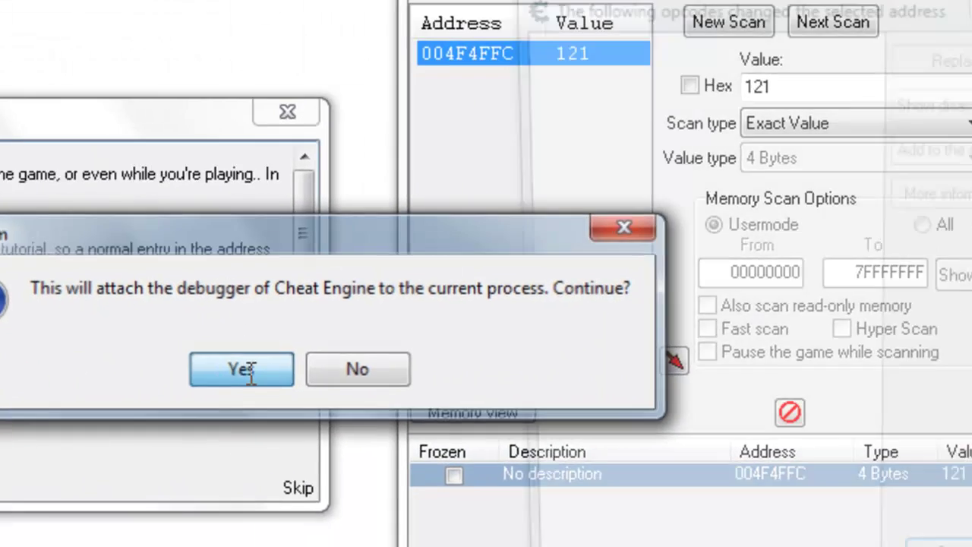
left_click(356, 383)
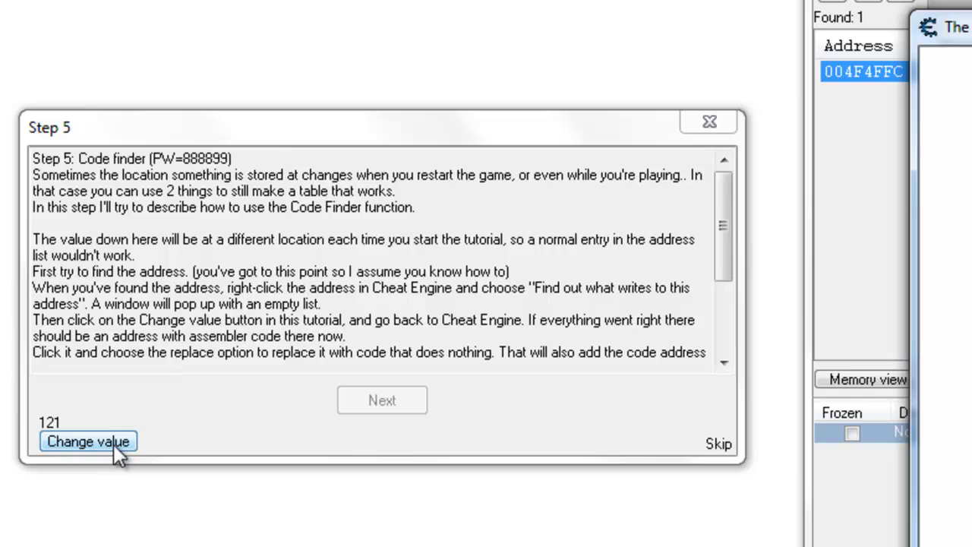
left_click(113, 444)
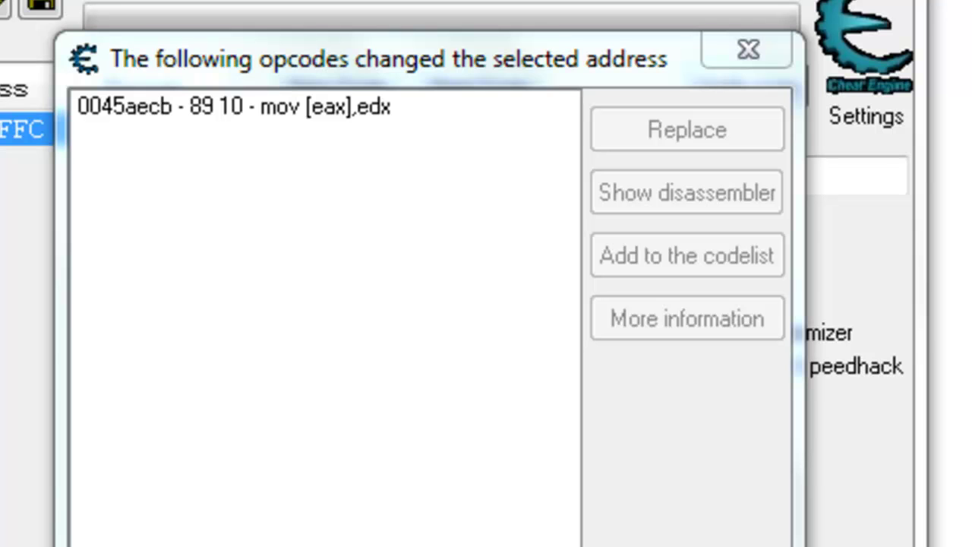
Step: Replace the mov [eax],edx instruction under its suggested name, and complete Step 5 by changing the value and advancing to Step 6
left_click(363, 126)
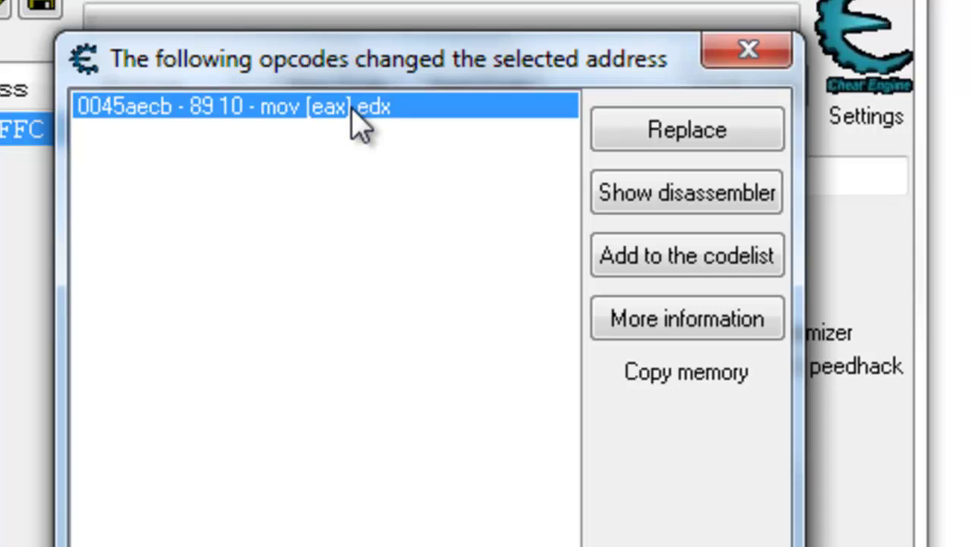
left_click(717, 141)
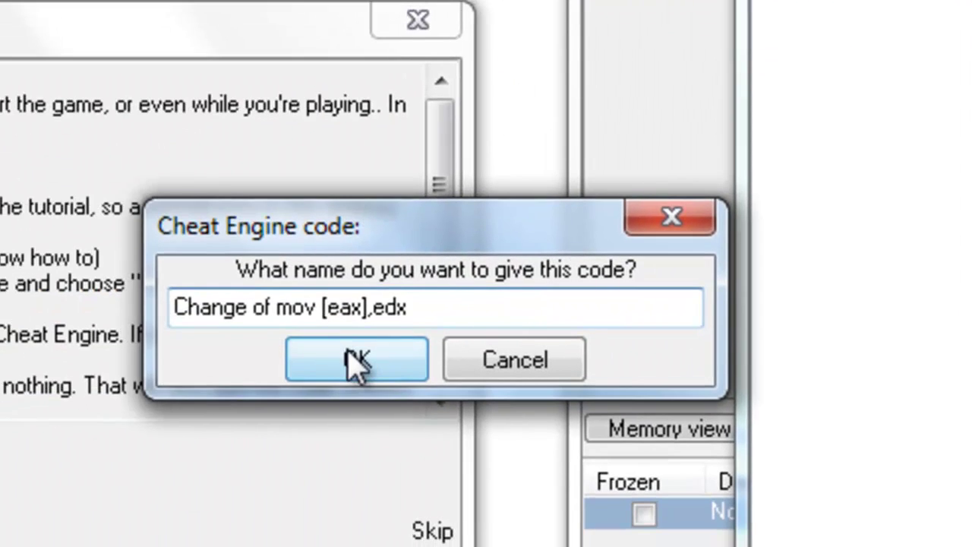
left_click(355, 361)
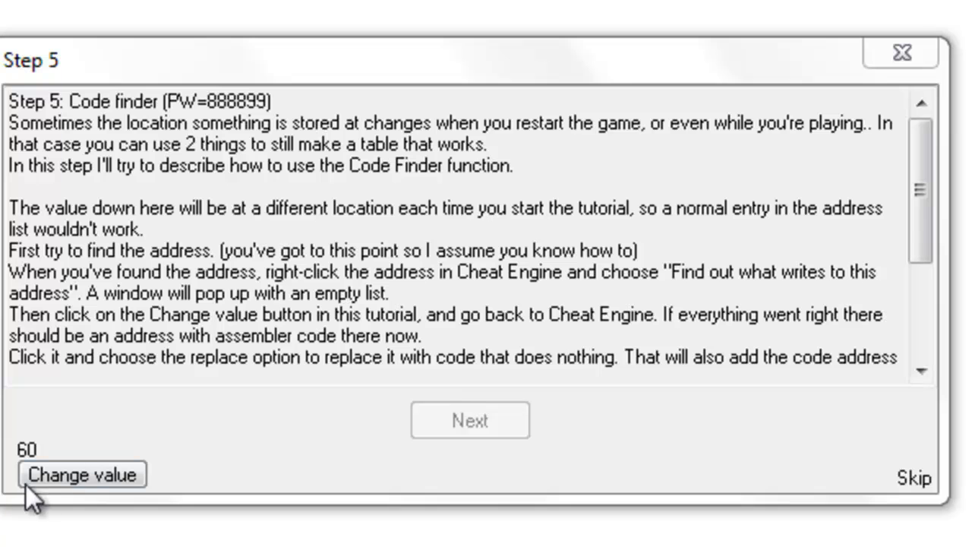
left_click(48, 481)
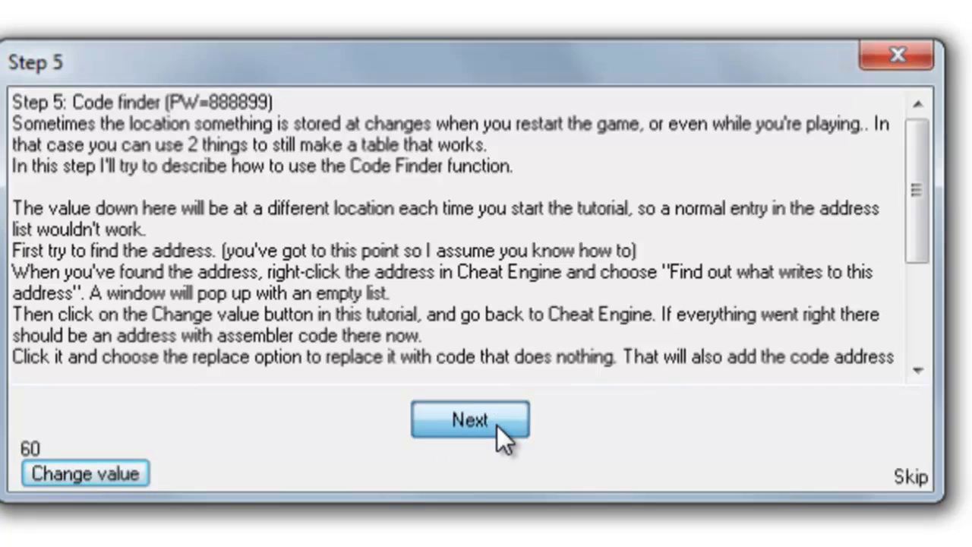
left_click(496, 425)
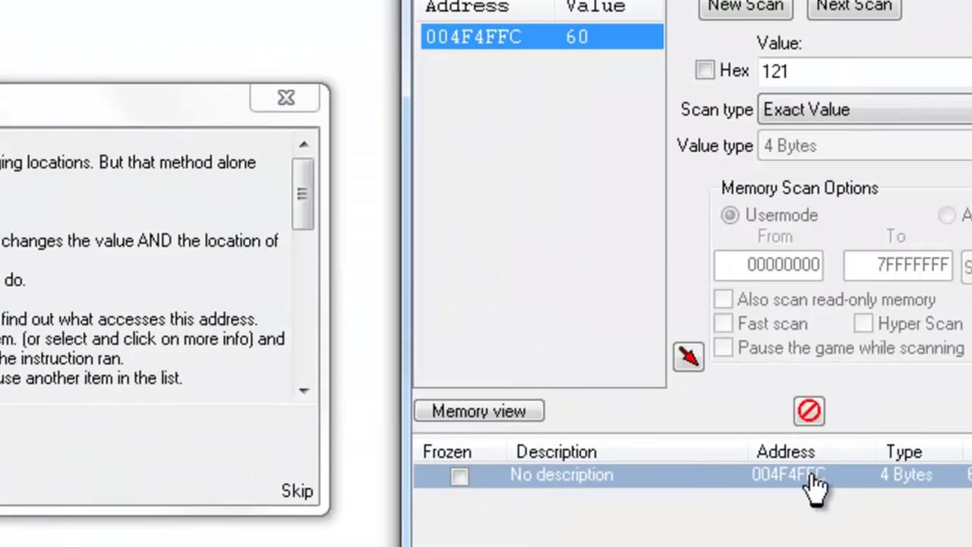
Step: Delete the Step 5 address record from the address list
right_click(814, 486)
left_click(614, 13)
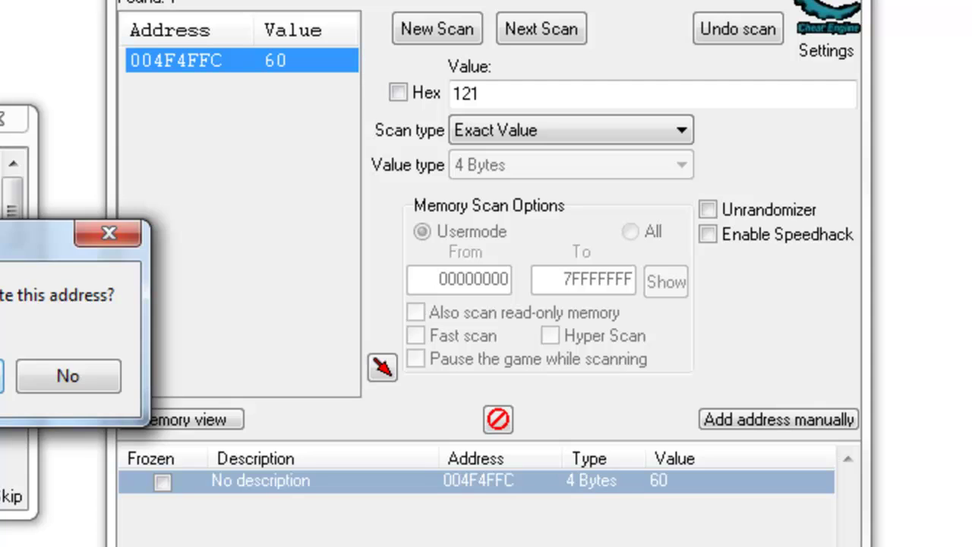
key("Return")
Step: Reset the scan and run a first scan for the exact 4 Bytes value 100
left_click(467, 30)
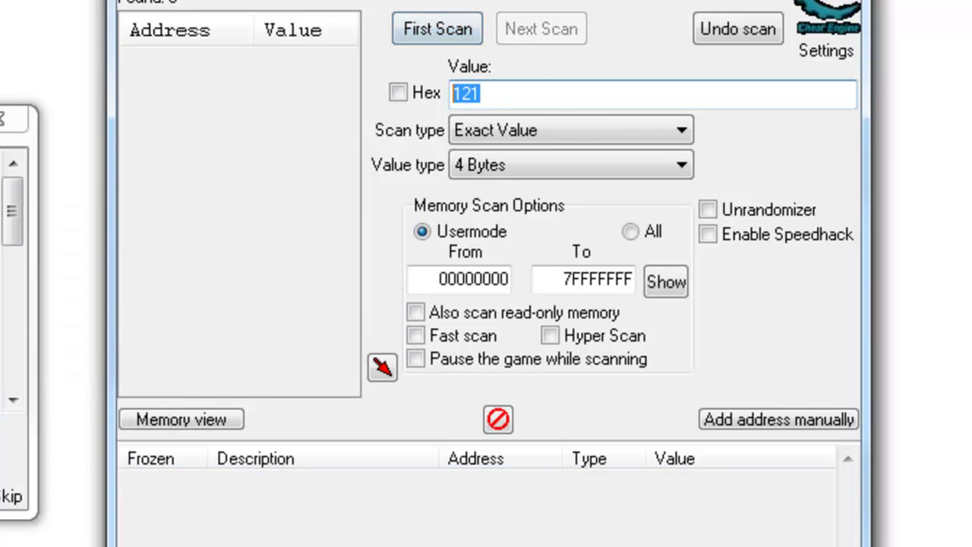
key("BackSpace")
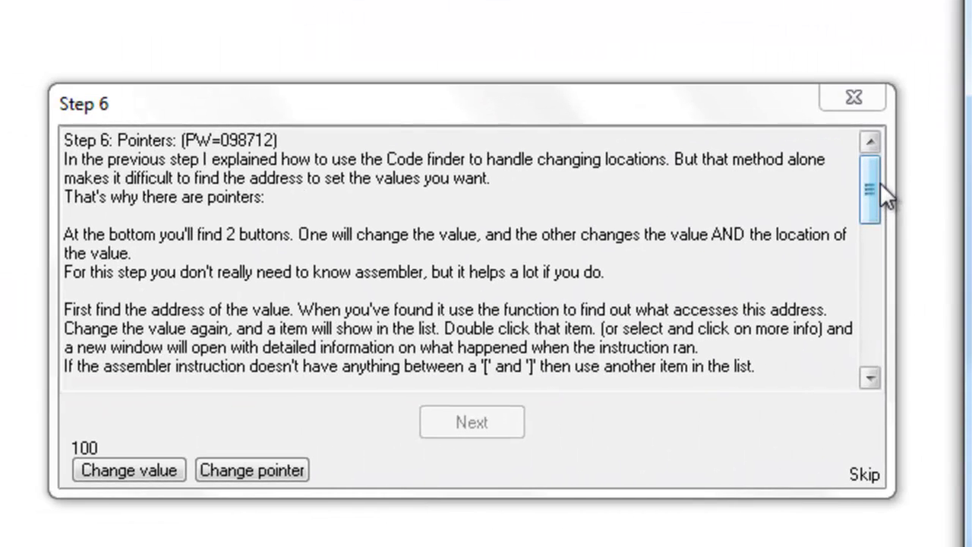
left_click(881, 184)
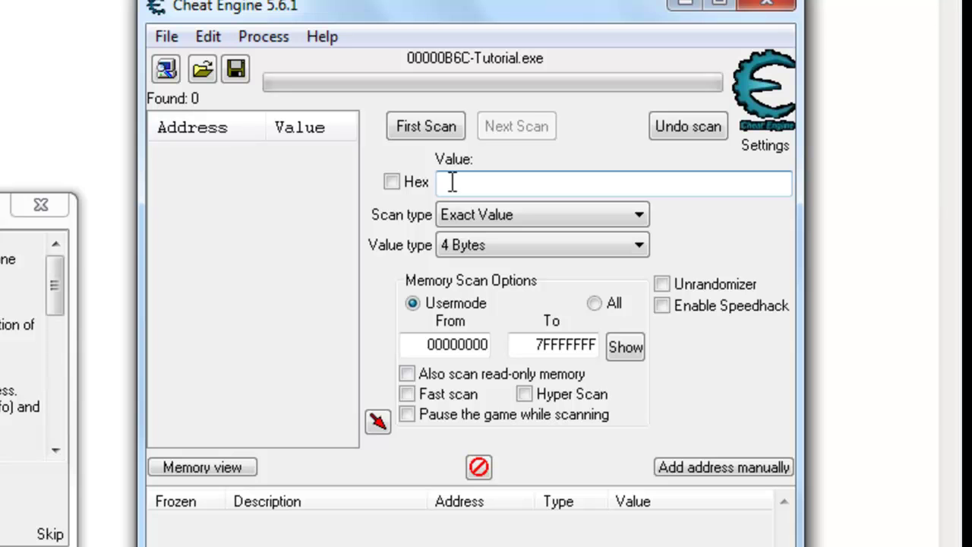
type("100")
left_click(425, 124)
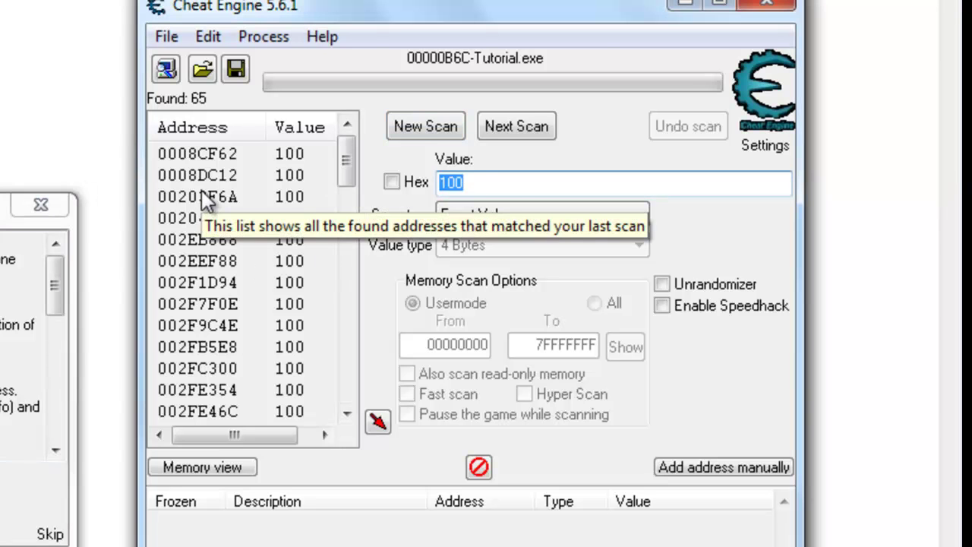
Step: Narrow the scan to the value 731 and add the found address to the address list
type("731")
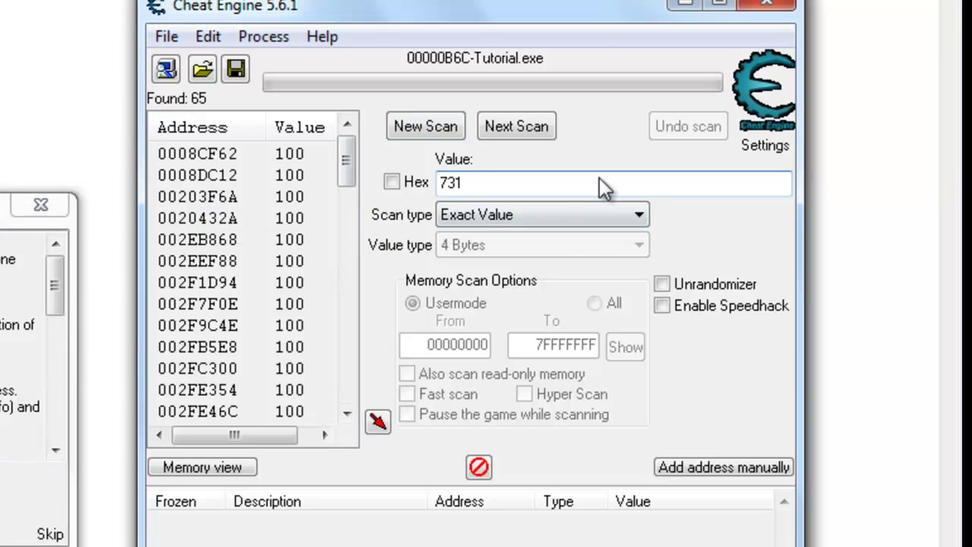
left_click(542, 131)
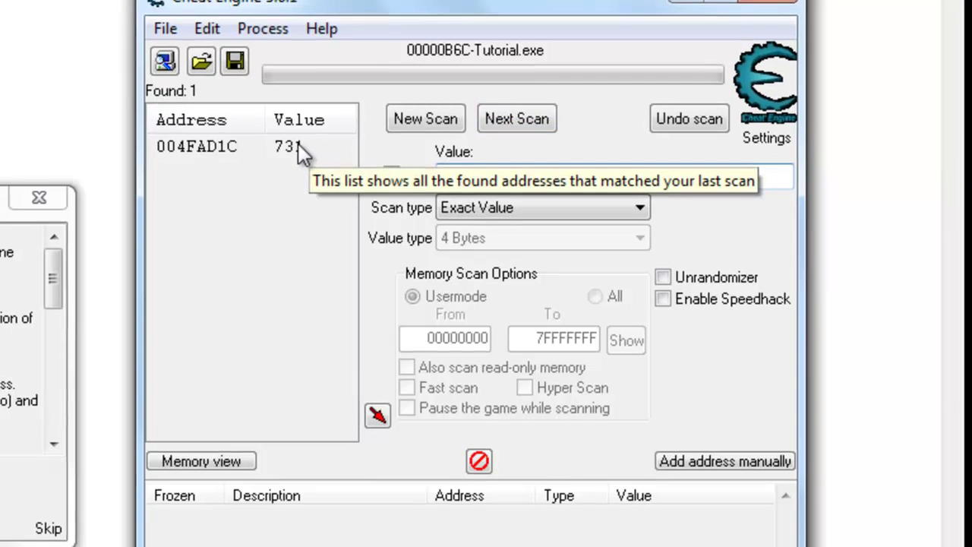
double_click(302, 155)
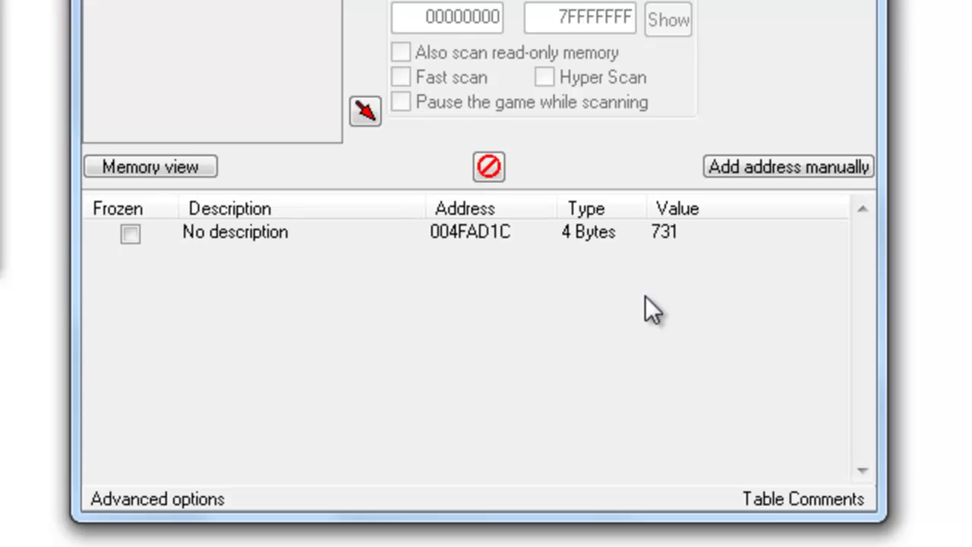
Step: Find out what writes to the newly added address and change the Step 6 tutorial value to trigger the write
right_click(592, 239)
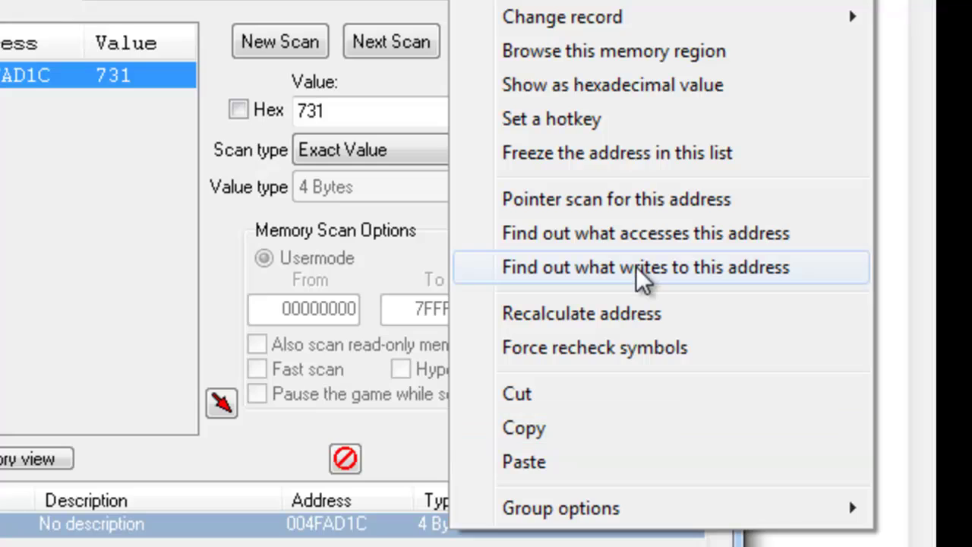
left_click(590, 256)
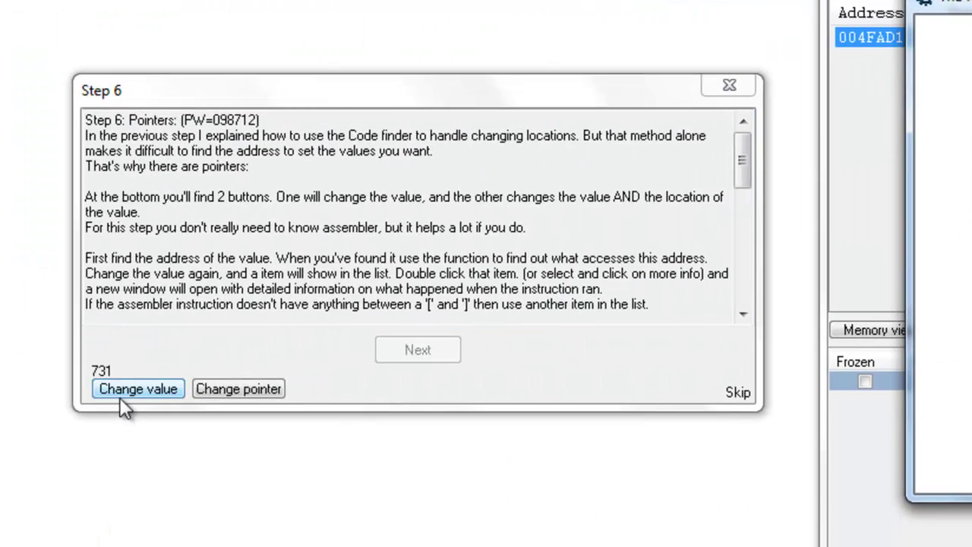
left_click(119, 397)
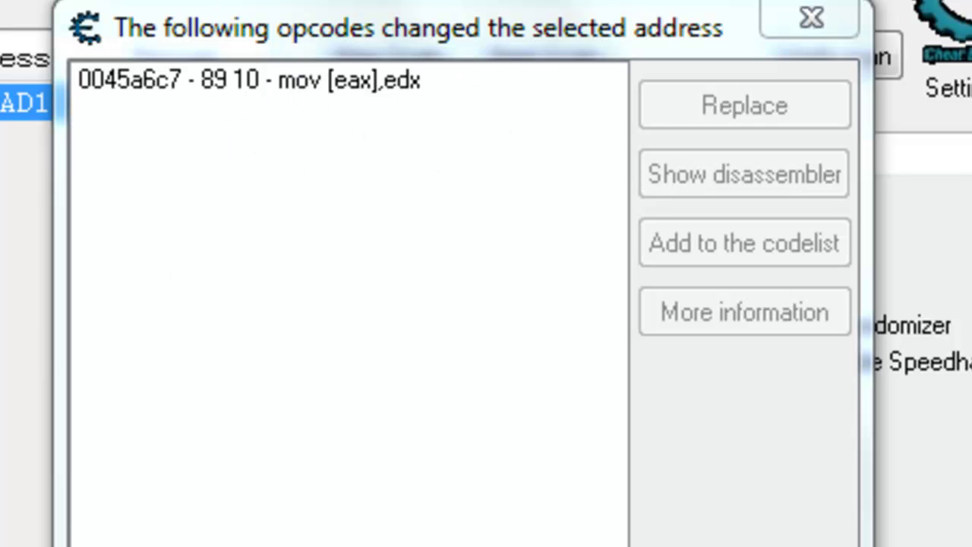
Step: View more information on the mov [eax],edx opcode, keeping the Extra info window open and closing the opcode list
left_click(386, 82)
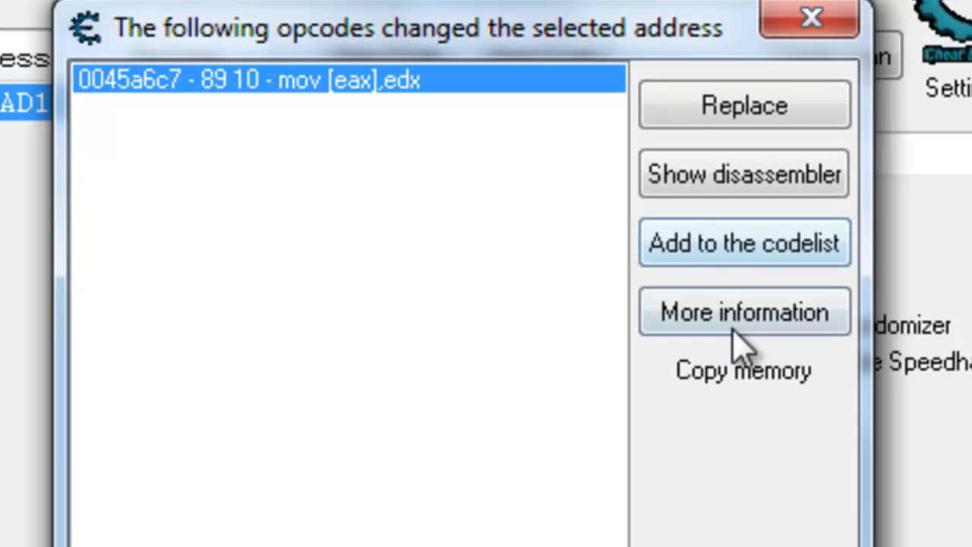
left_click(733, 325)
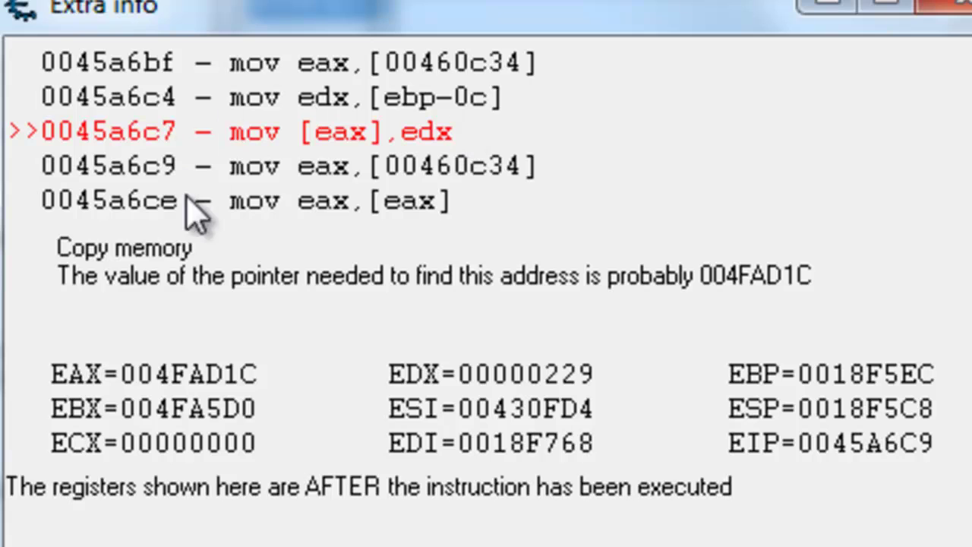
left_click_drag(383, 27, 456, 121)
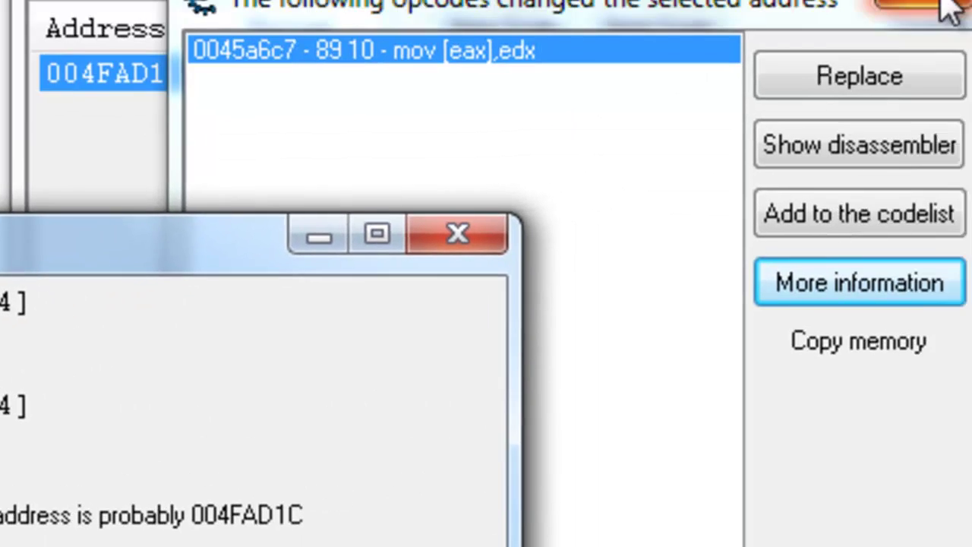
left_click(775, 50)
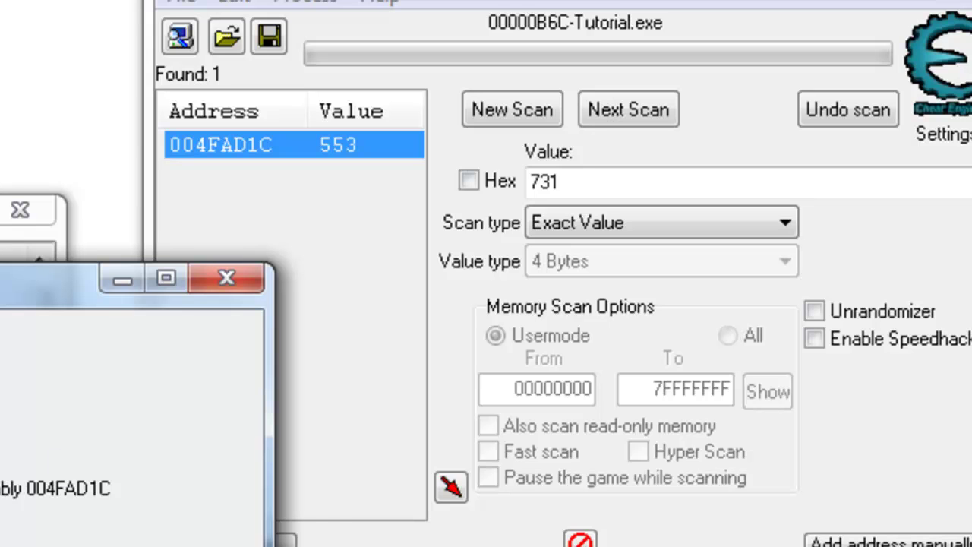
Step: Move the Extra info window aside so its probable pointer value stays readable, and reset the scan
double_click(544, 180)
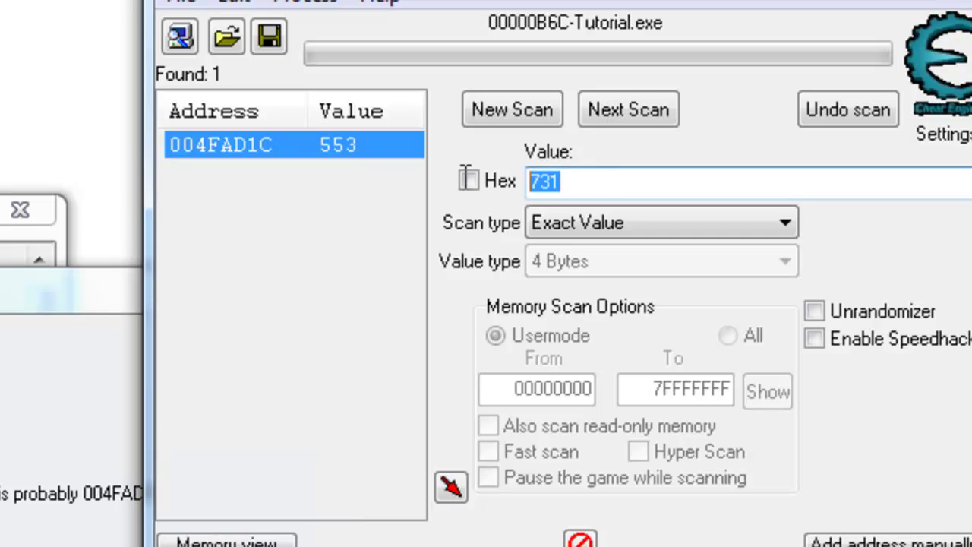
left_click(53, 276)
left_click_drag(54, 275, 0, 275)
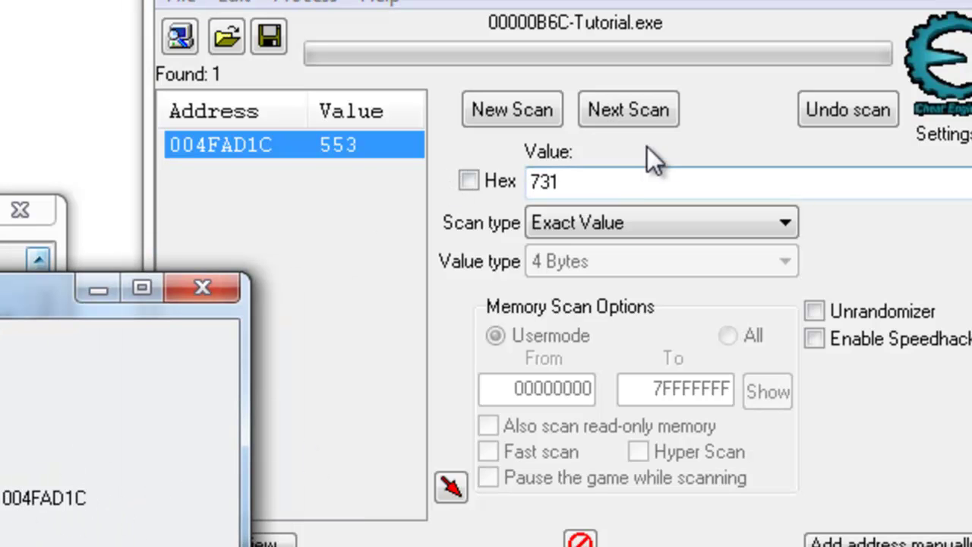
left_click(531, 118)
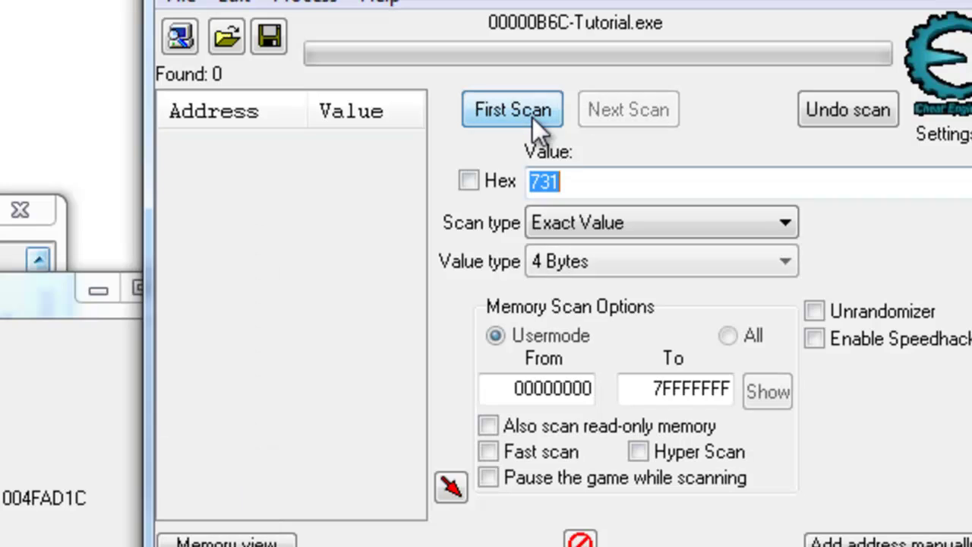
Step: Run a first hexadecimal 4 Bytes scan for the exact value 004FAD1C and add the found address to the address list
left_click(468, 181)
left_click(686, 187)
key("BackSpace")
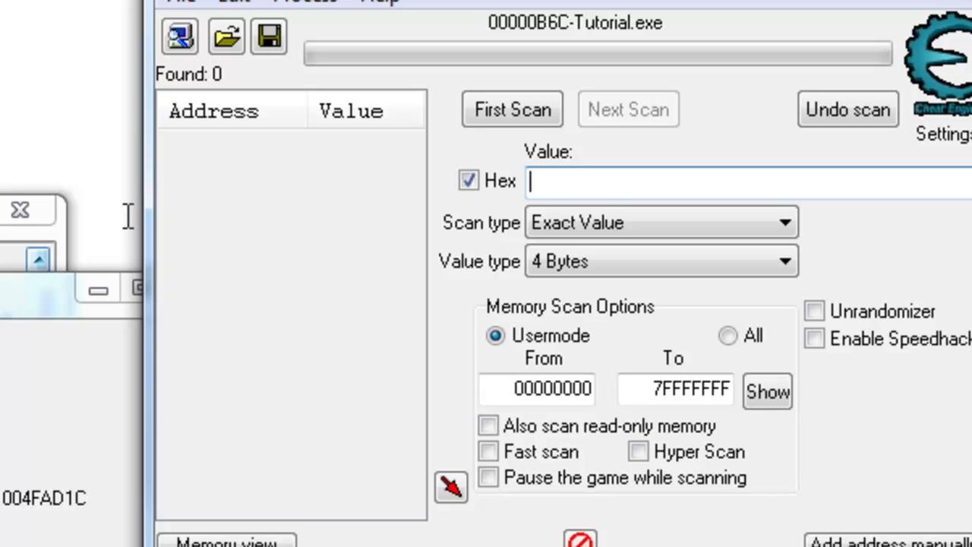
type("004FAD1C")
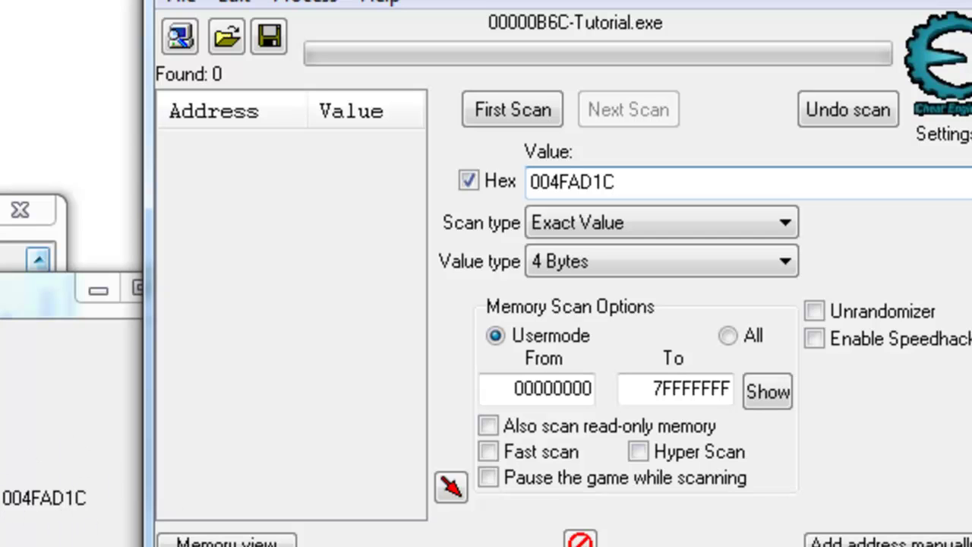
left_click(522, 115)
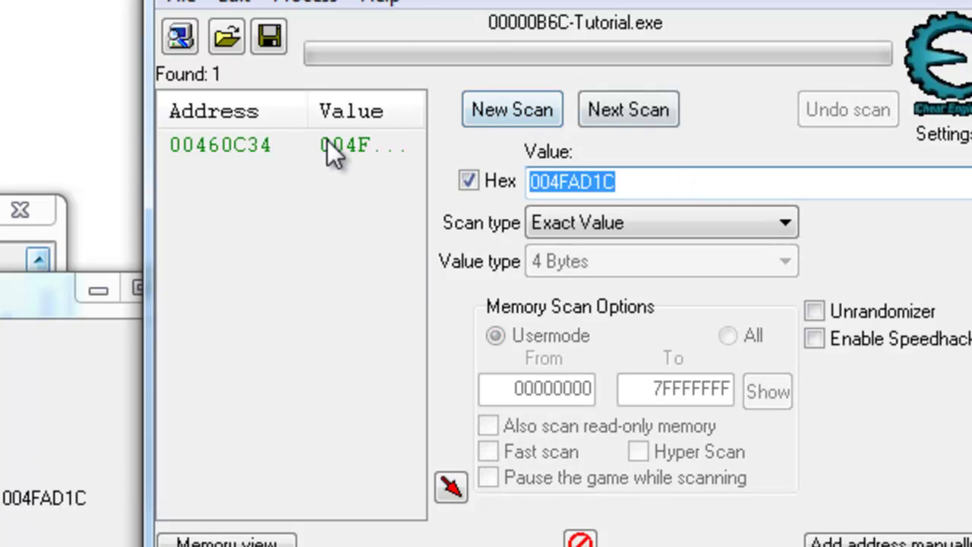
double_click(370, 149)
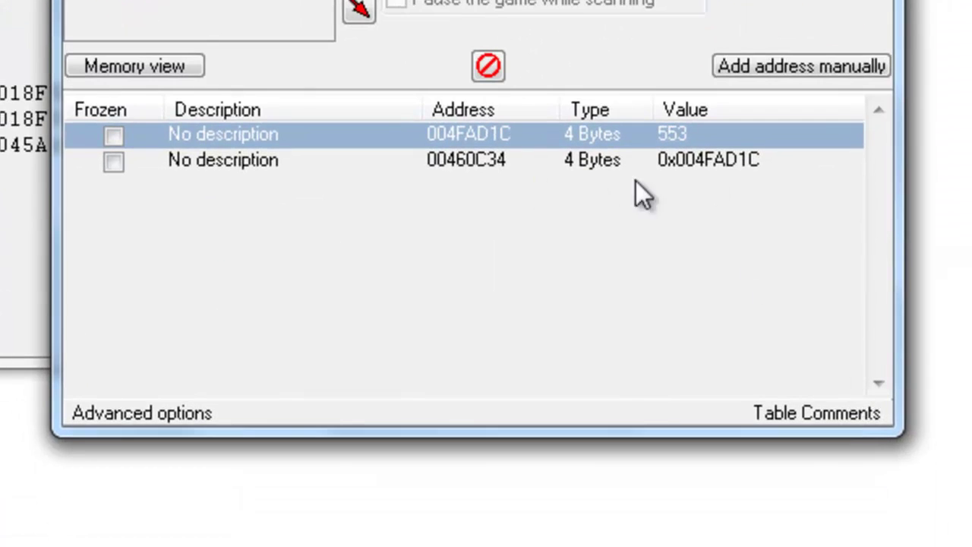
left_click(699, 214)
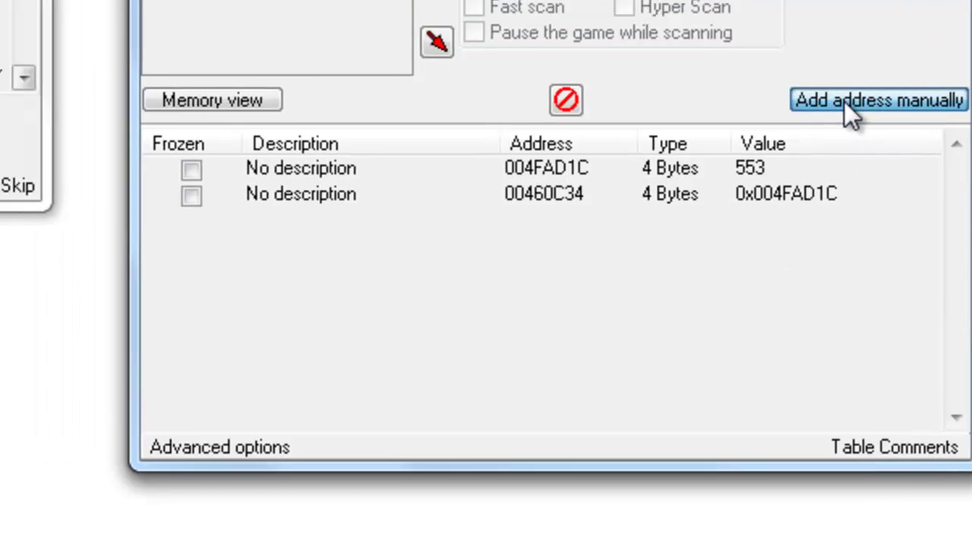
Step: Start adding an address manually as a 4 Bytes pointer, with 00460C34 as the address of the pointer
left_click(771, 68)
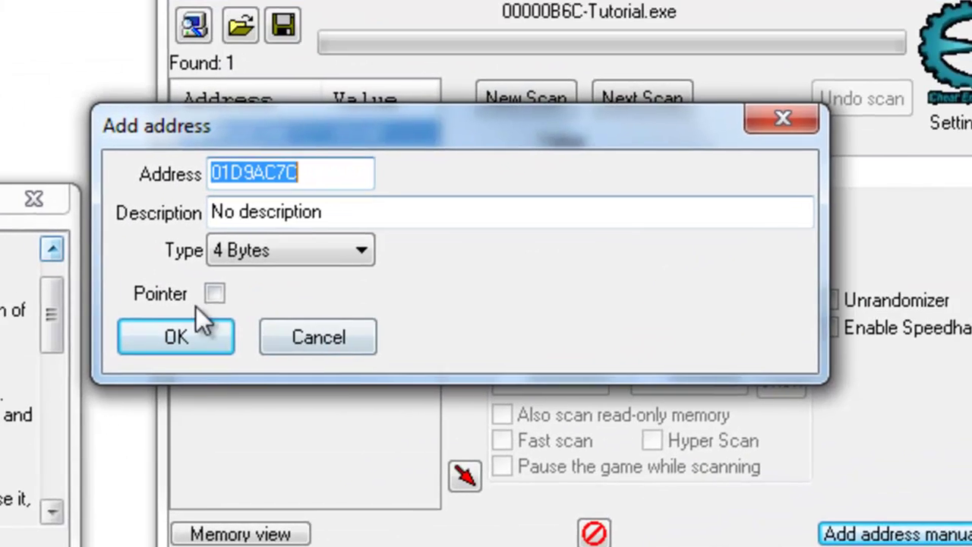
left_click(214, 294)
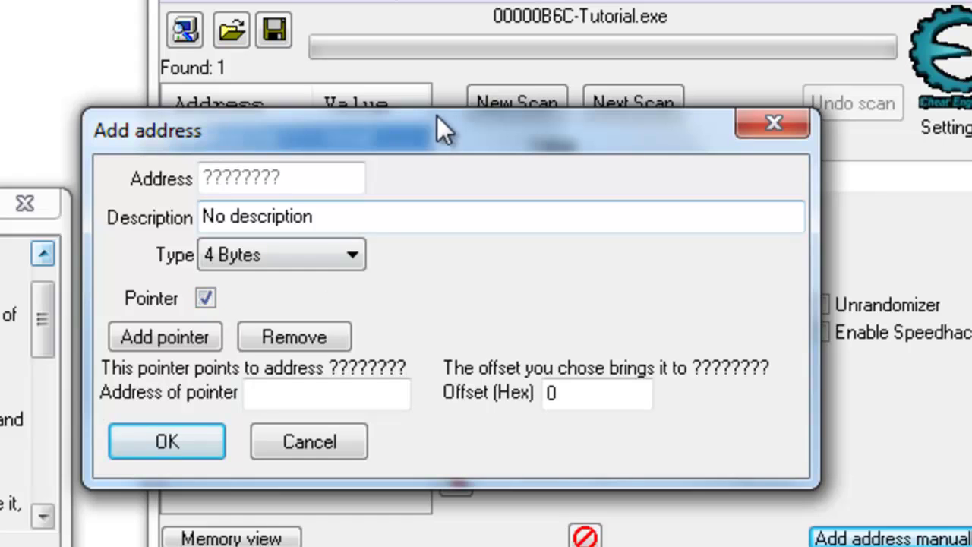
left_click_drag(429, 122, 571, 192)
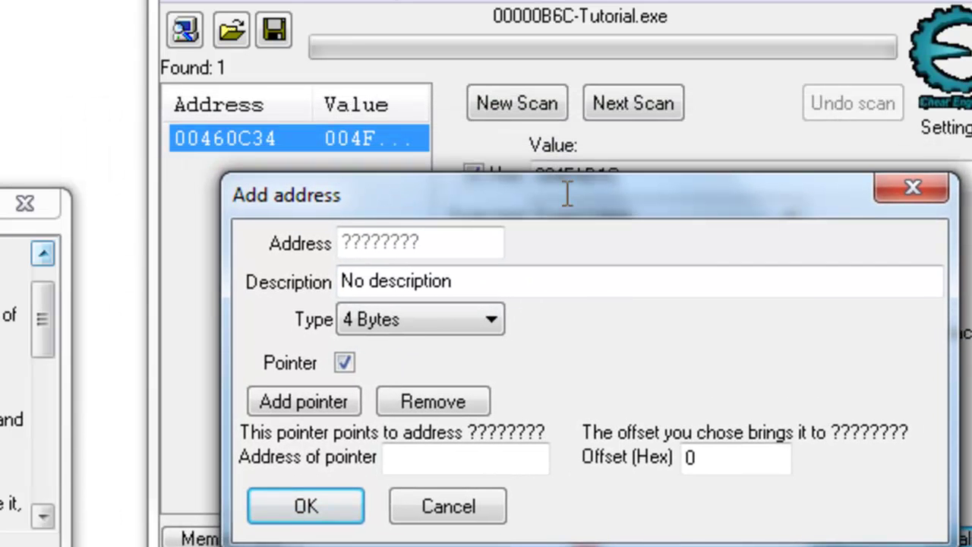
left_click(482, 455)
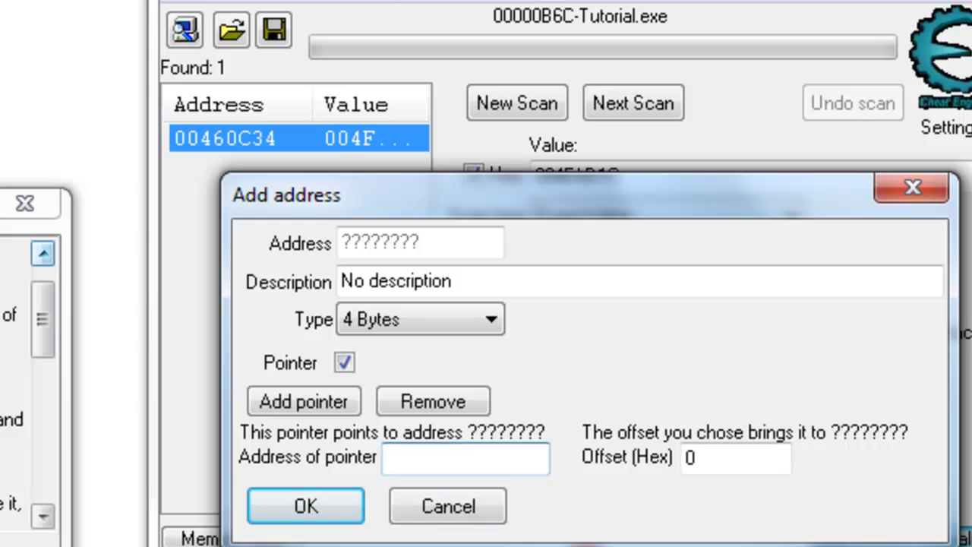
type("004")
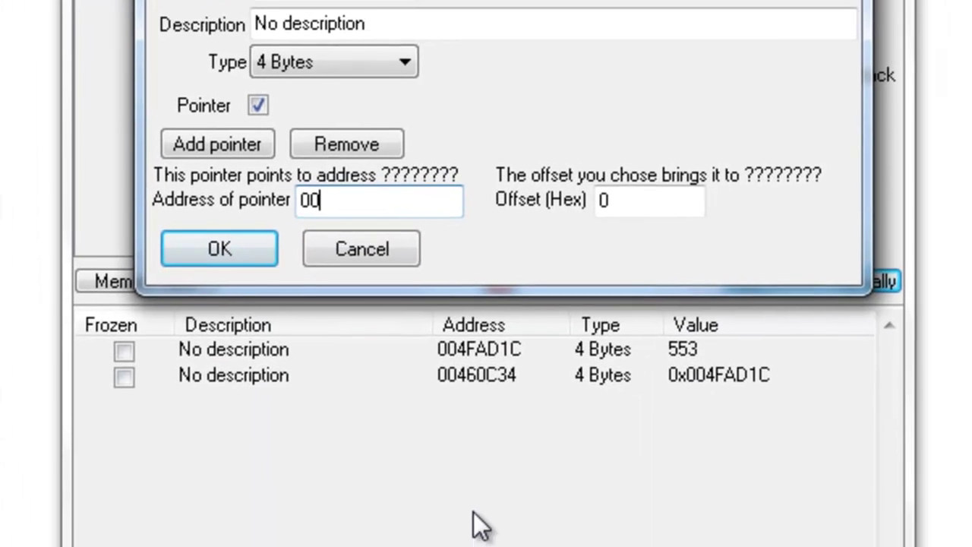
type("60C")
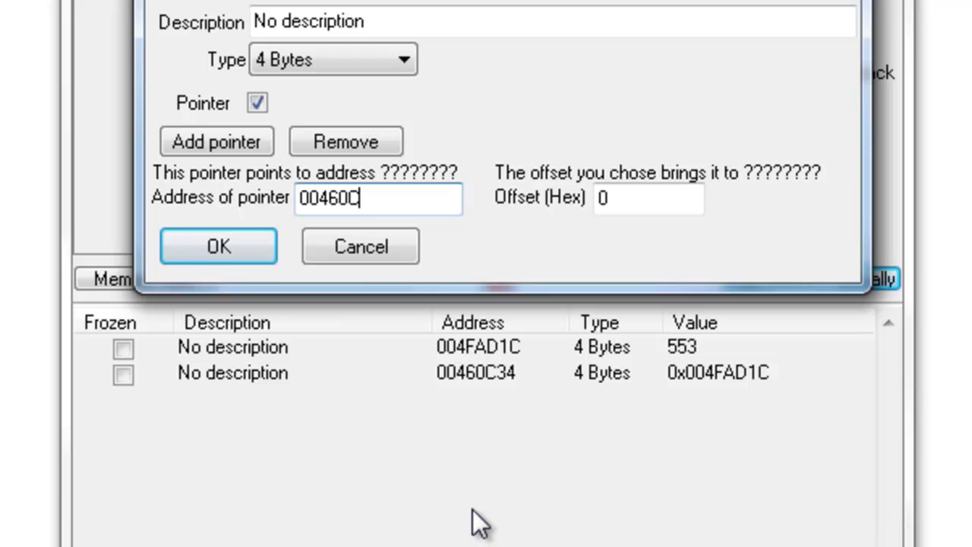
type("34")
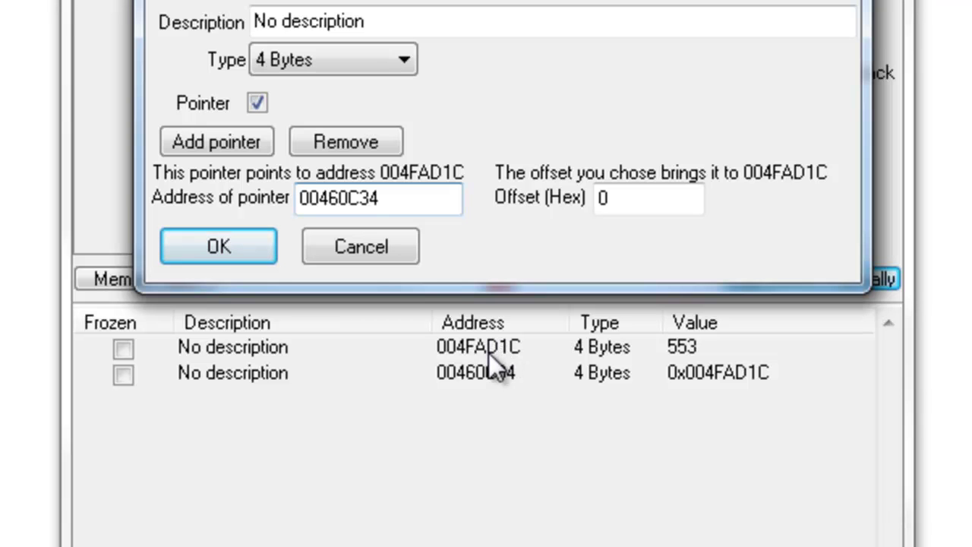
Step: Keep the hex offset at 0 and add the pointer entry to the address list
left_click_drag(347, 0, 24, 277)
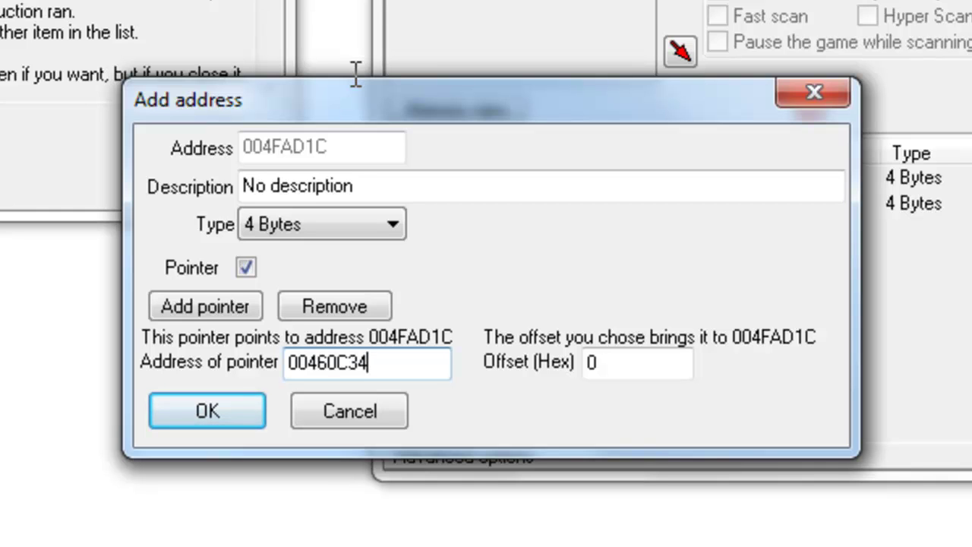
left_click(588, 362)
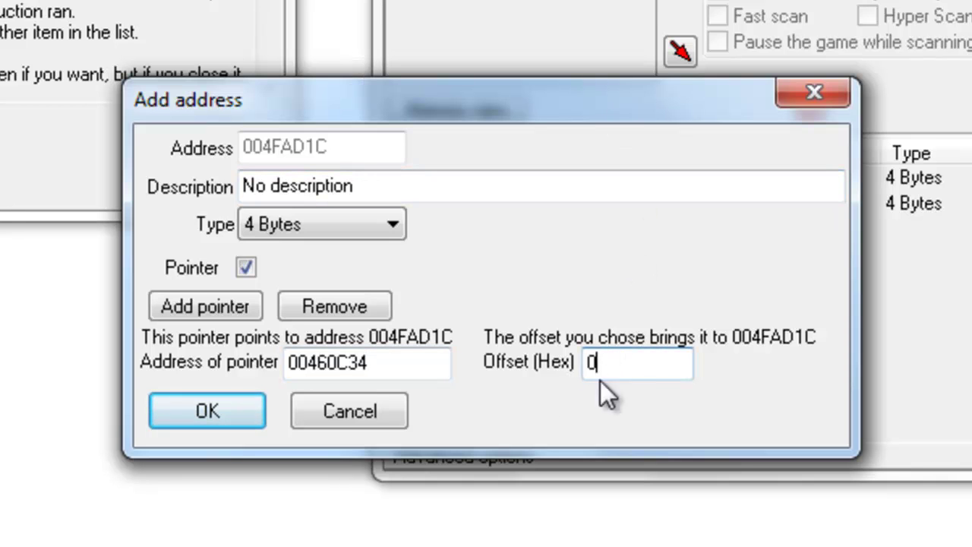
left_click_drag(332, 111, 596, 3)
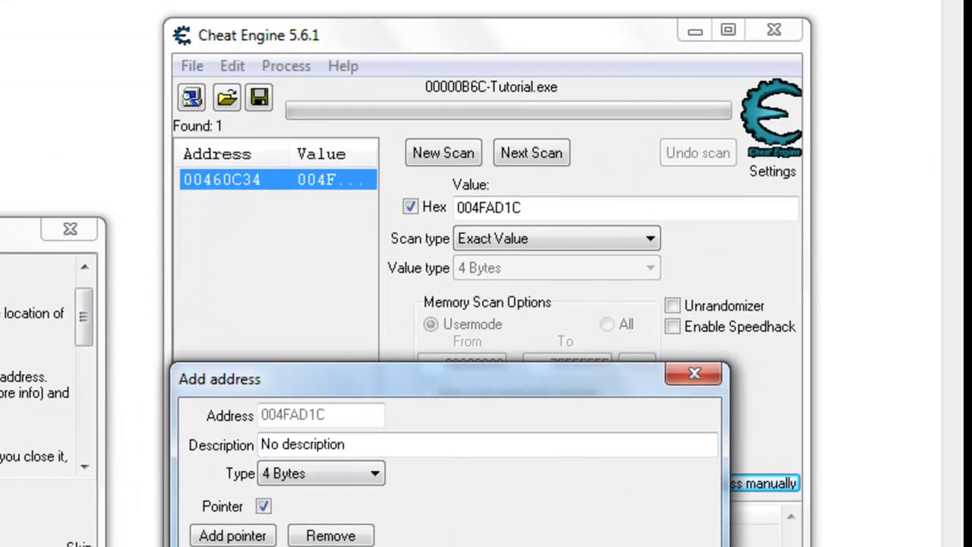
key("Return")
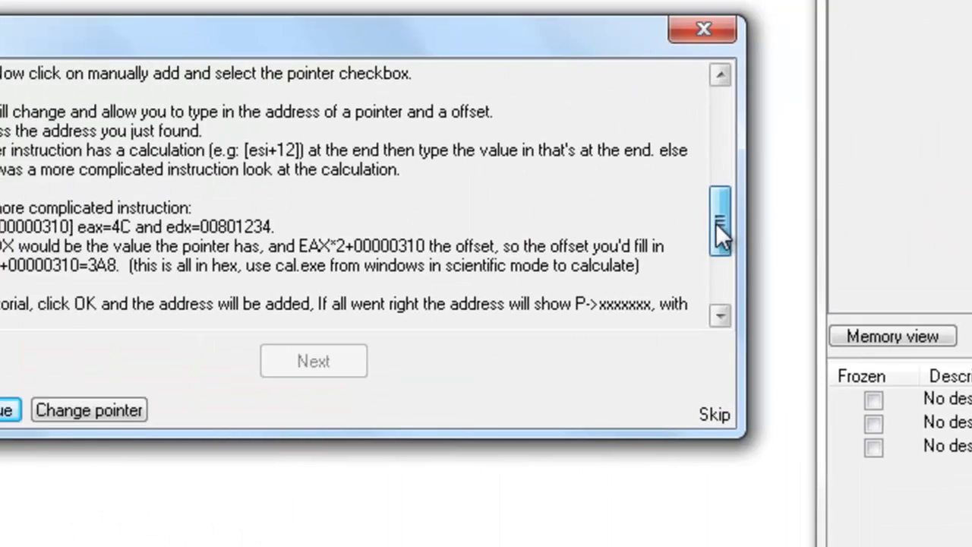
Step: Read the end of the Step 6 instructions, then set the pointer entry's value to 5000 and freeze it
scroll(3, 91, "down", 2)
double_click(454, 283)
left_click(531, 288)
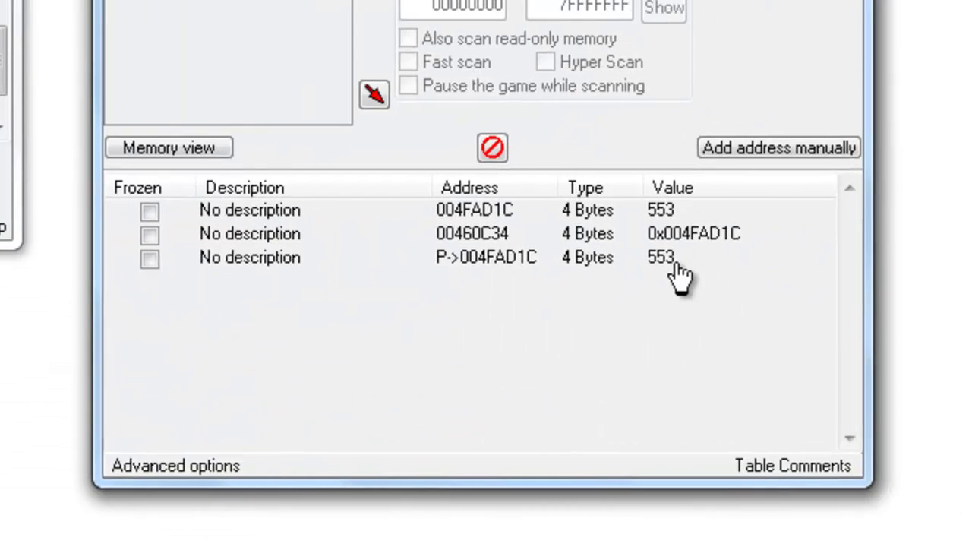
left_click(664, 259)
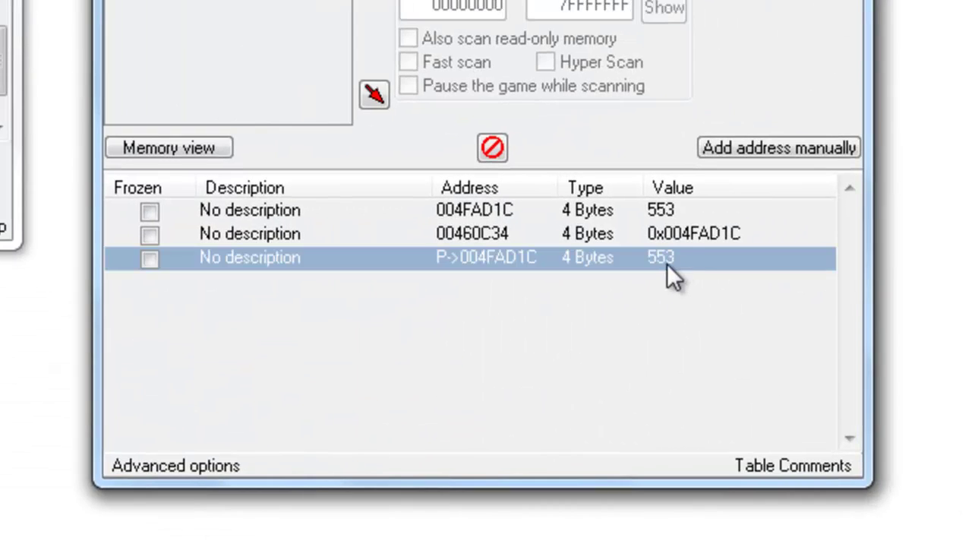
double_click(668, 259)
type("5000")
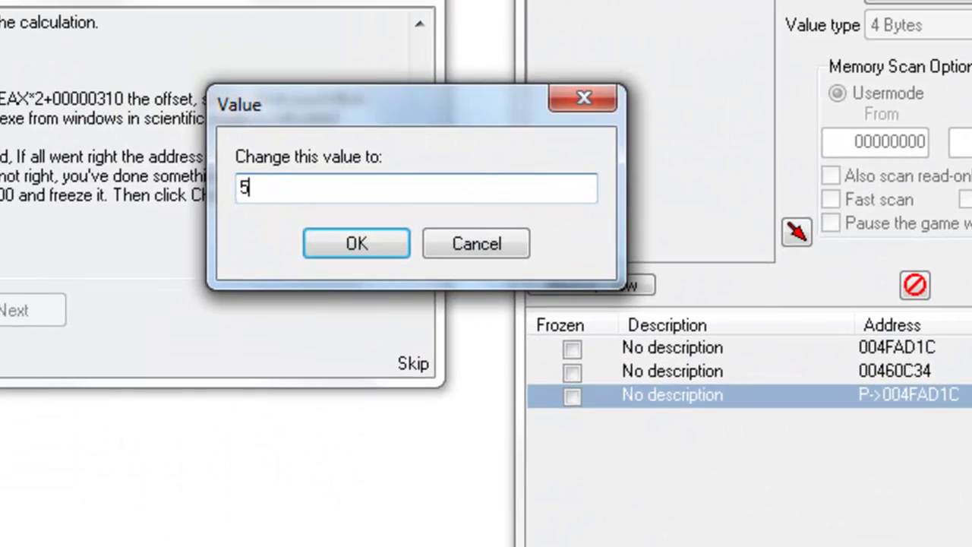
key("Return")
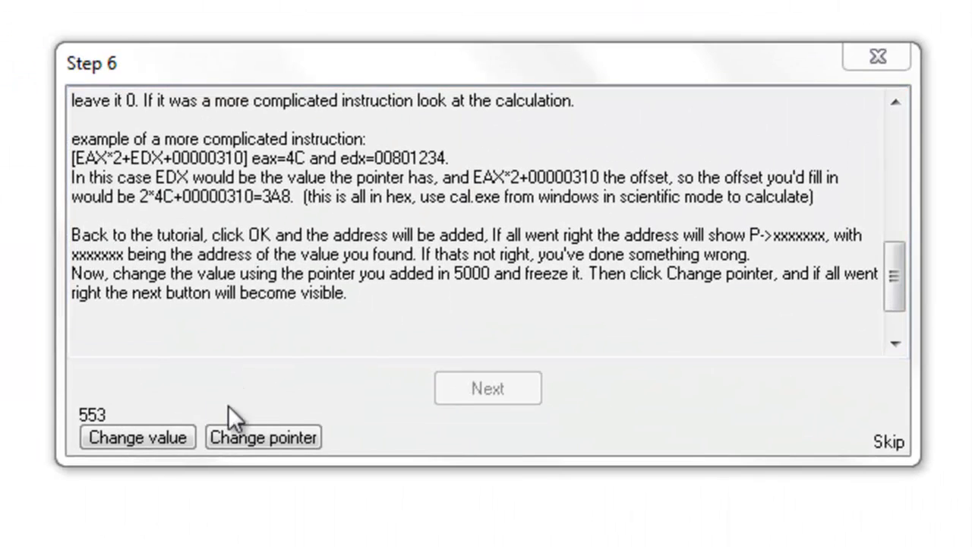
Step: Change the pointer in the Step 6 tutorial, advance to Step 7 and reposition its window
left_click(278, 439)
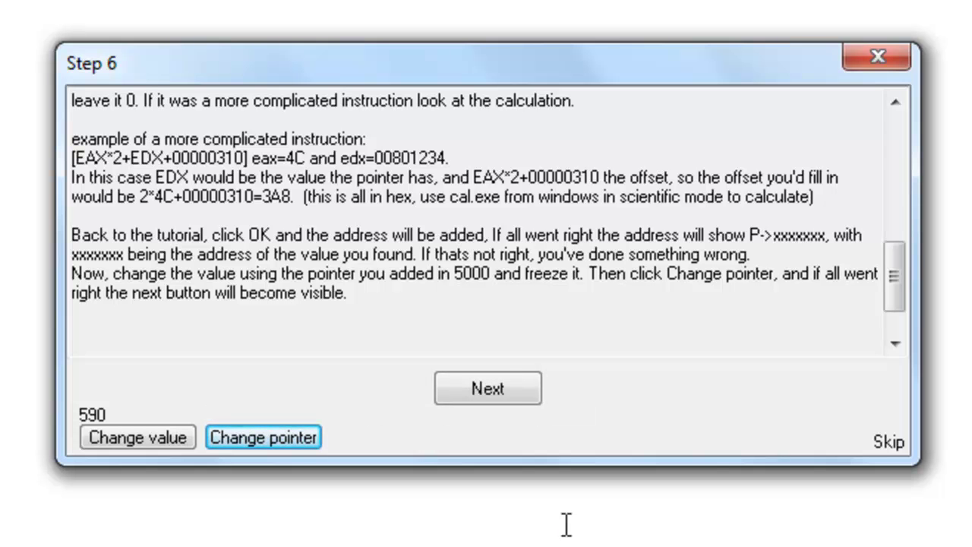
left_click(522, 394)
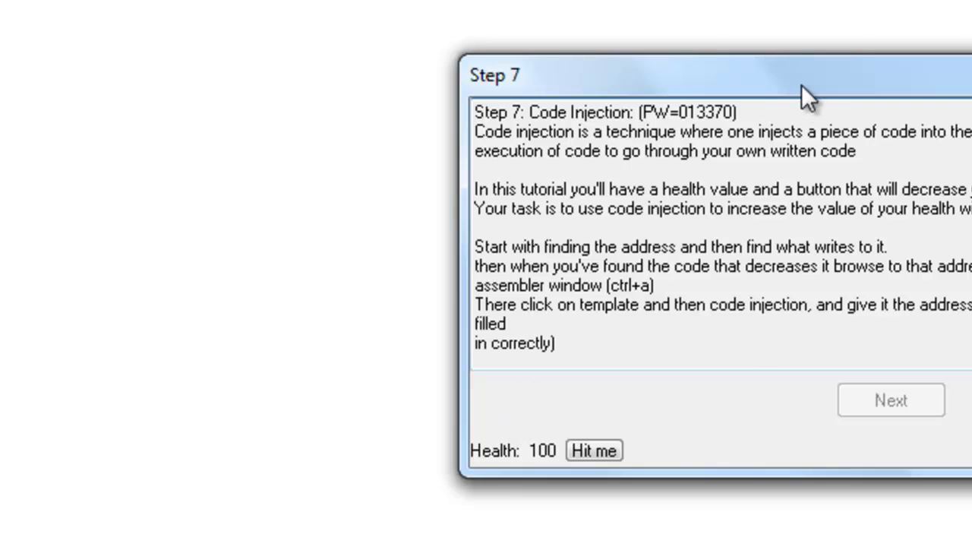
left_click_drag(807, 69, 435, 63)
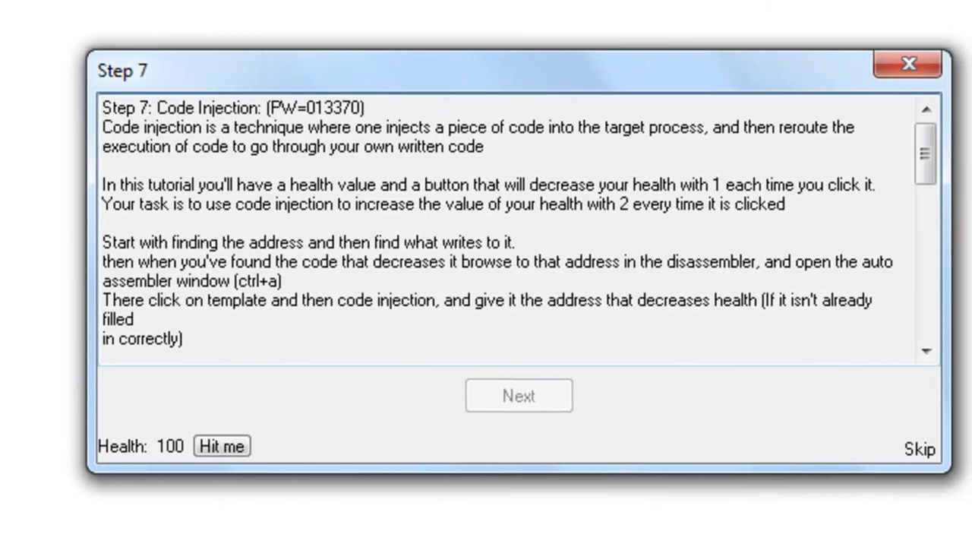
Step: Delete all three entries from the address list and reset the scan
key("alt+Tab")
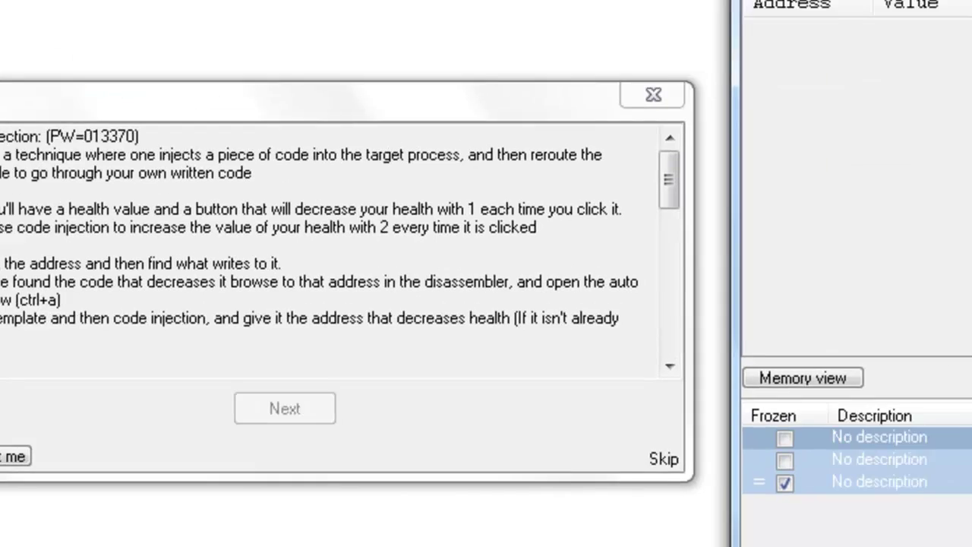
key("Delete")
left_click(74, 369)
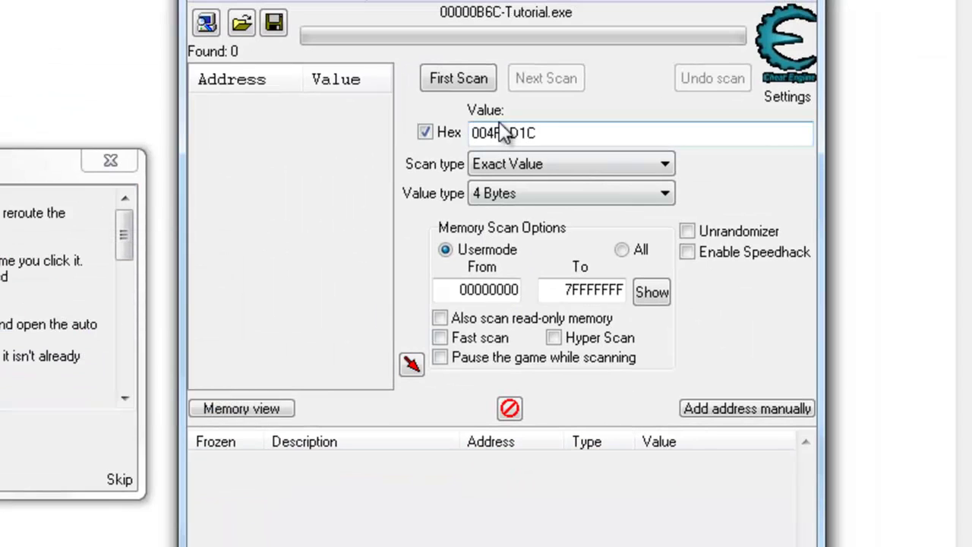
Step: Turn off hexadecimal input and run a first 4 Bytes scan for the exact value 100
left_click(422, 136)
key("Tab")
key("BackSpace")
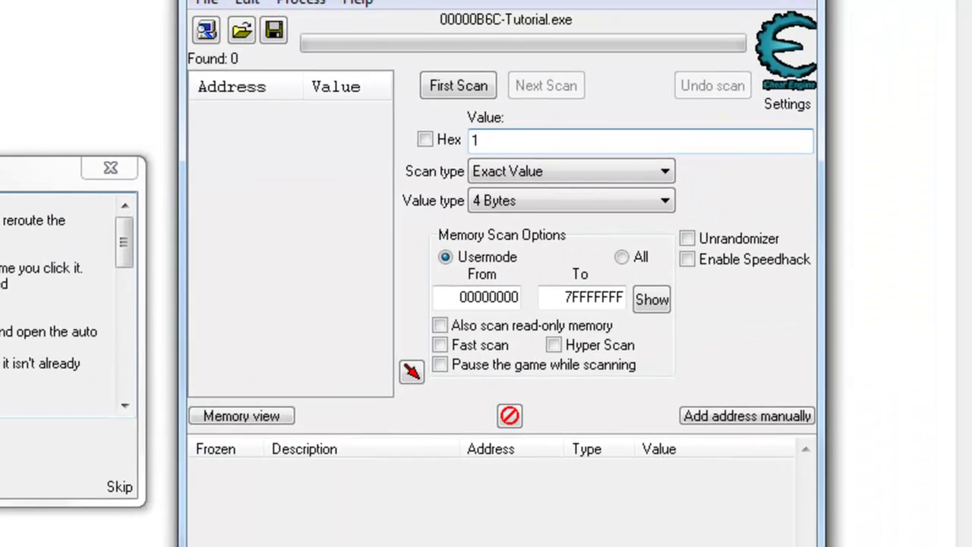
type("00")
left_click(433, 93)
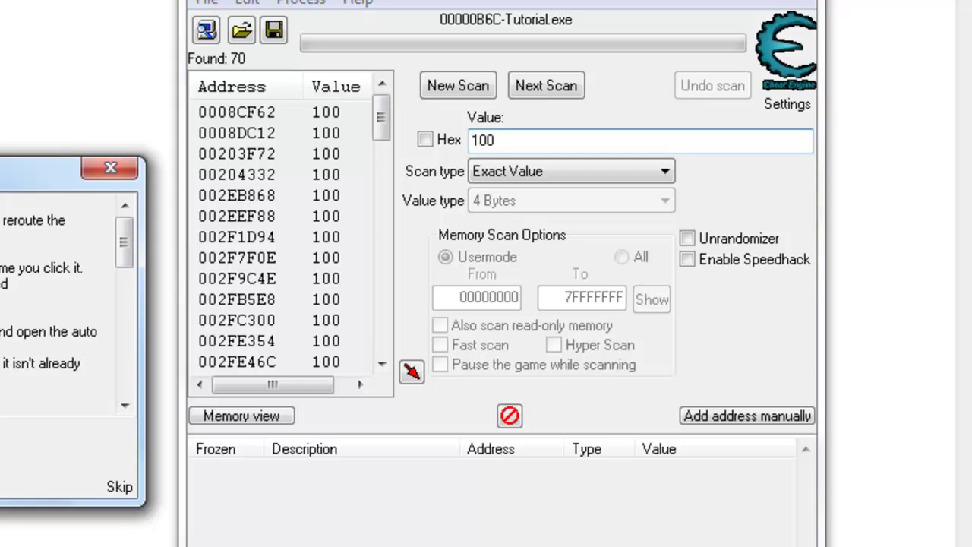
Step: Narrow the scan to the decreased health value 99 and add the found address to the address list
type("99")
left_click(541, 85)
double_click(326, 114)
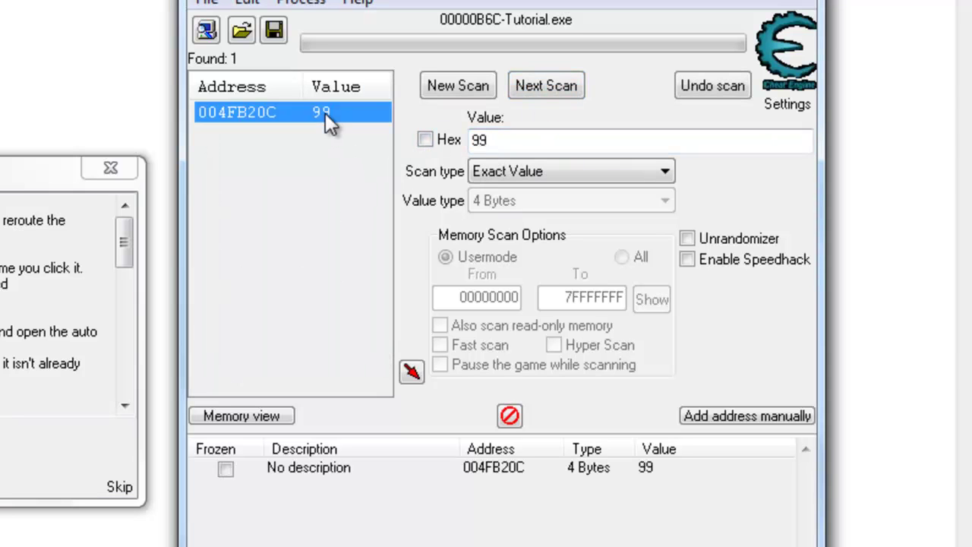
Step: Find out what writes to the health address, trigger a hit in the Step 7 tutorial, and select the recorded opcode
right_click(654, 467)
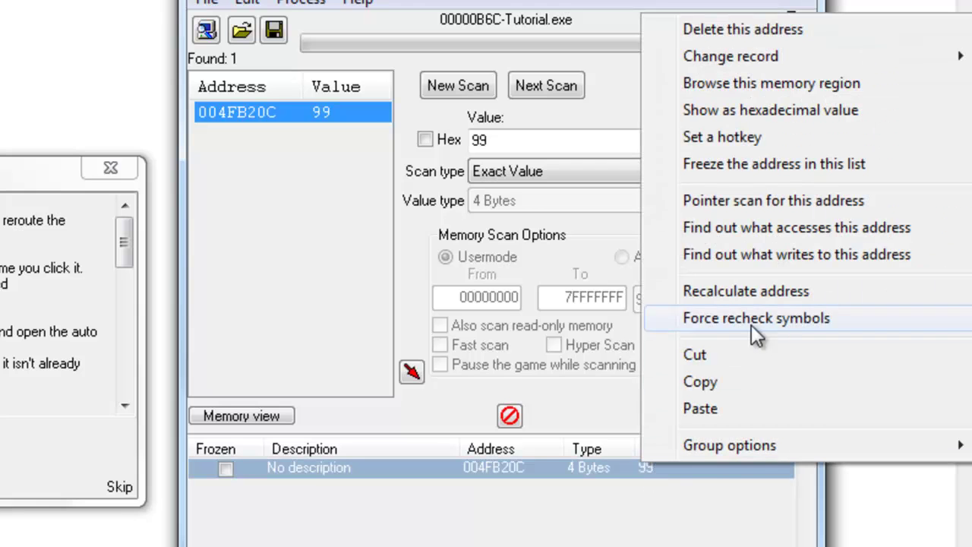
left_click(773, 255)
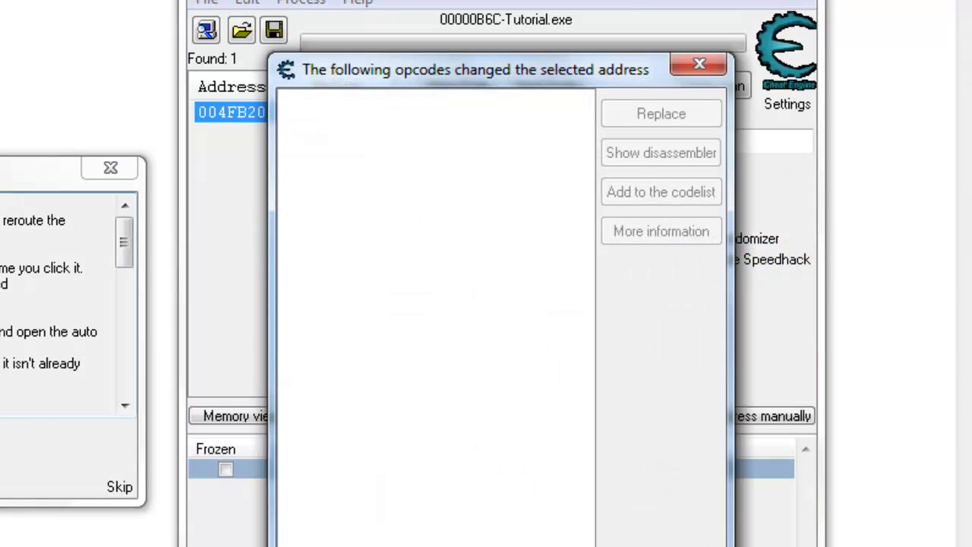
key("alt+Tab")
key("space")
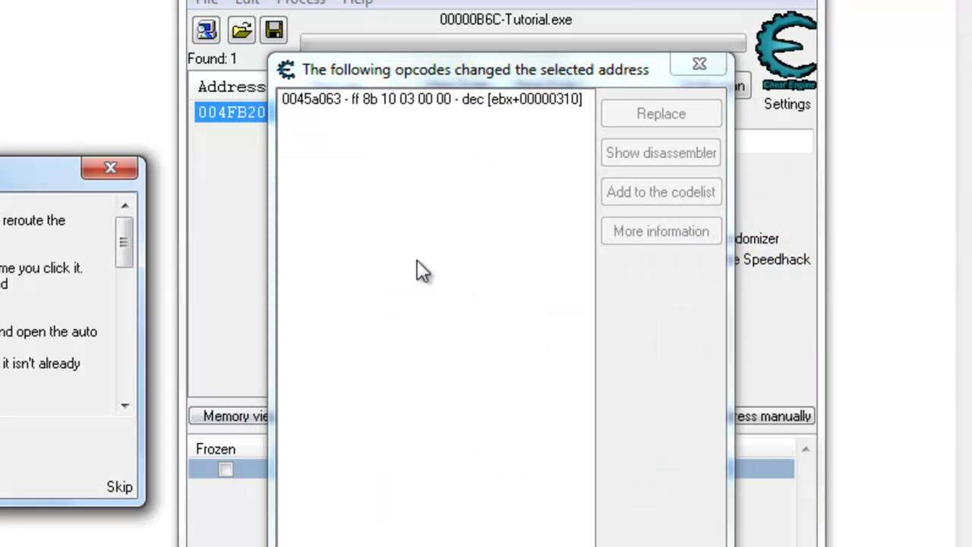
left_click(507, 100)
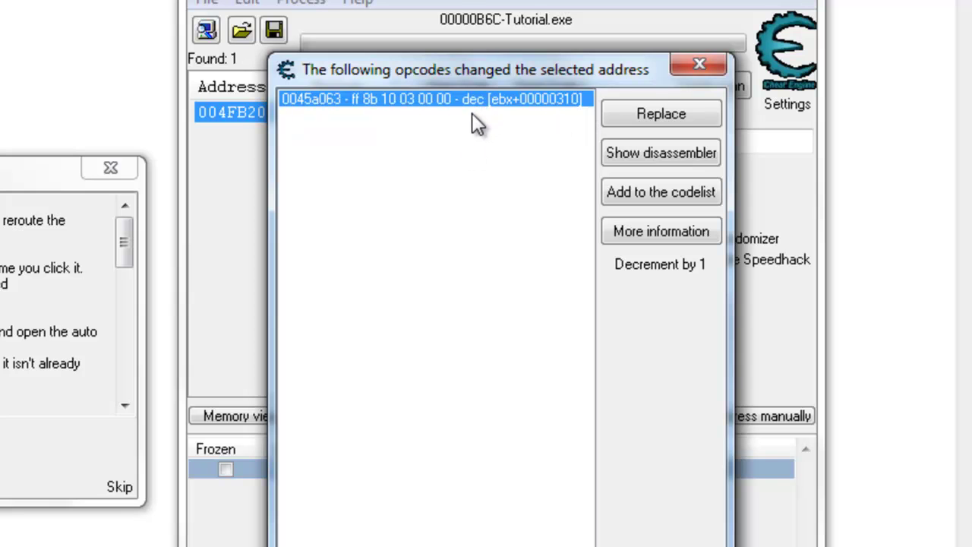
Step: Show the recorded health-decreasing opcode in the disassembler and open an empty Auto assemble window for it
left_click(626, 155)
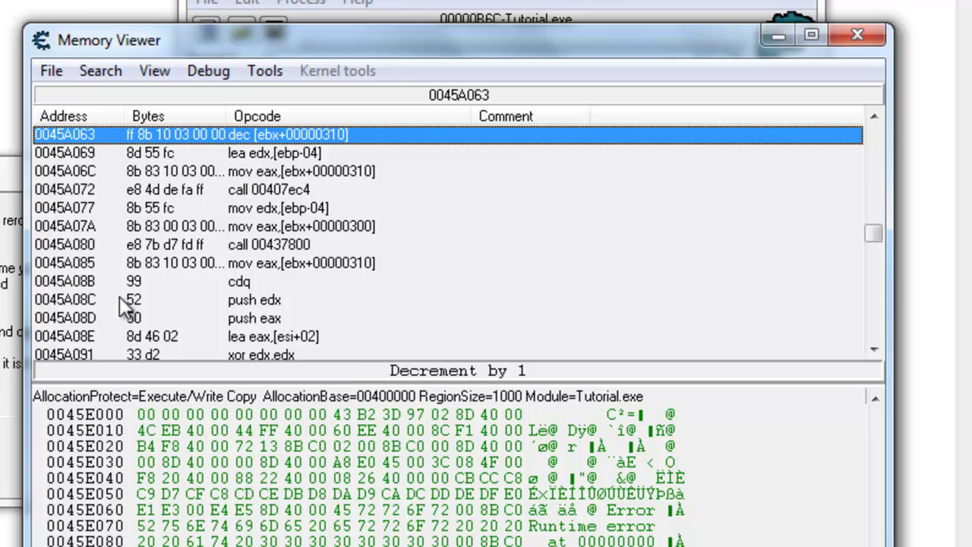
key("ctrl+a")
left_click_drag(4, 152, 284, 173)
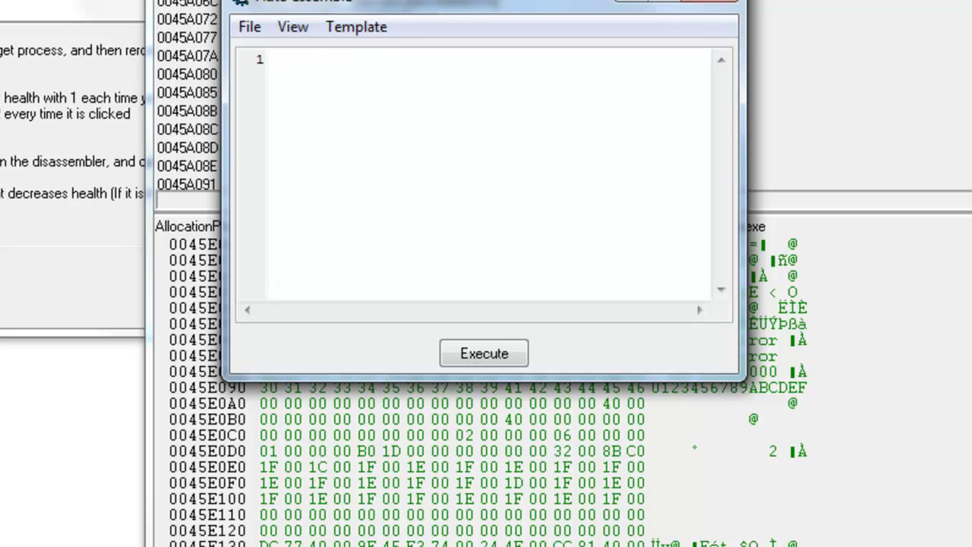
Step: Insert the code injection template with the jump placed at address 0045A063
left_click(343, 27)
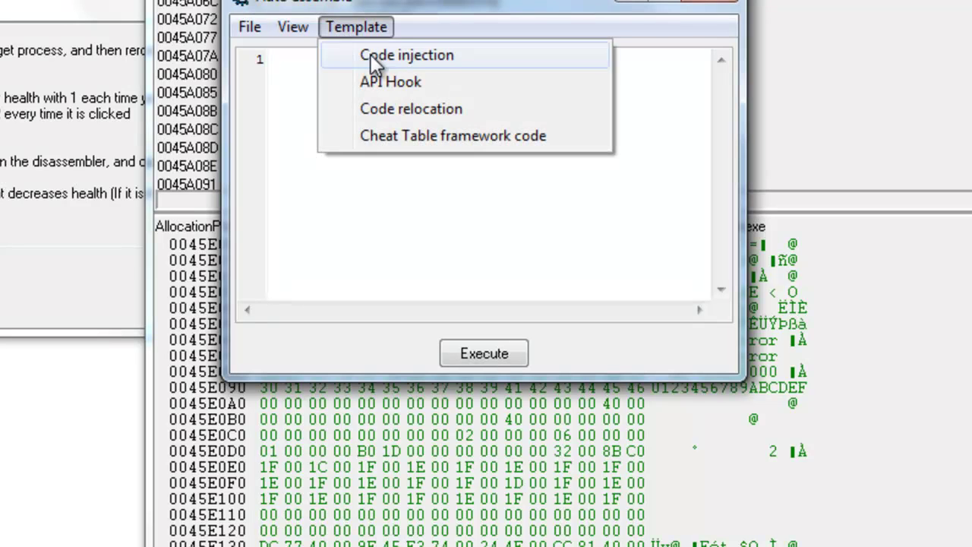
left_click(371, 54)
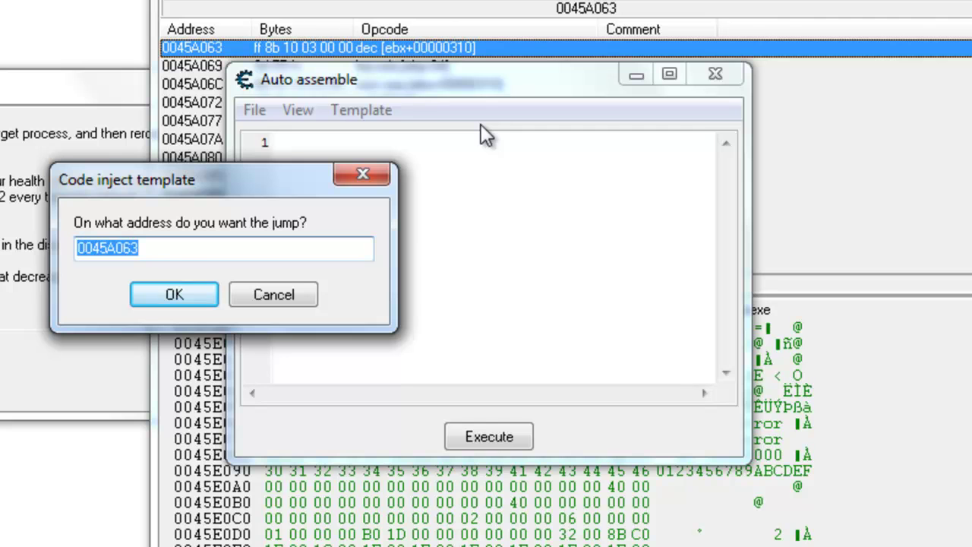
left_click(172, 249)
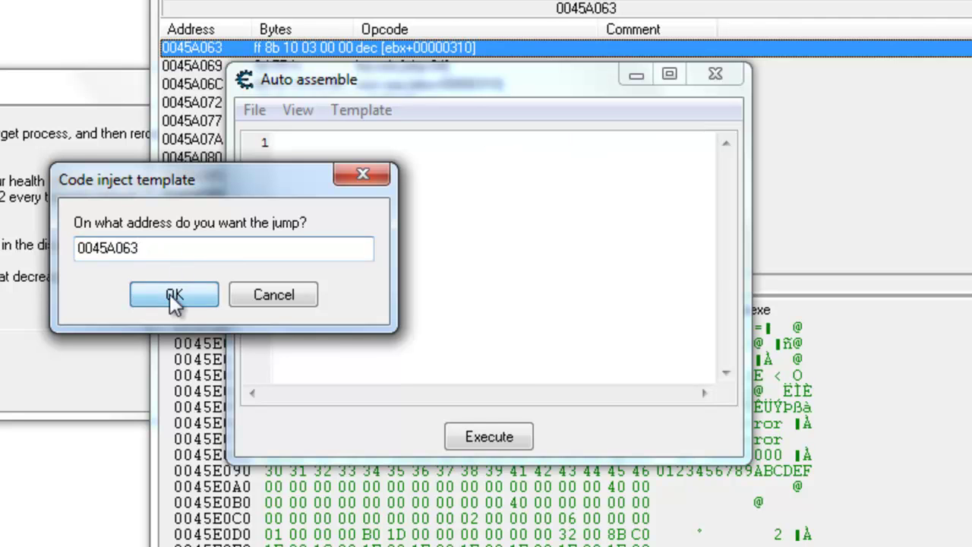
left_click(174, 295)
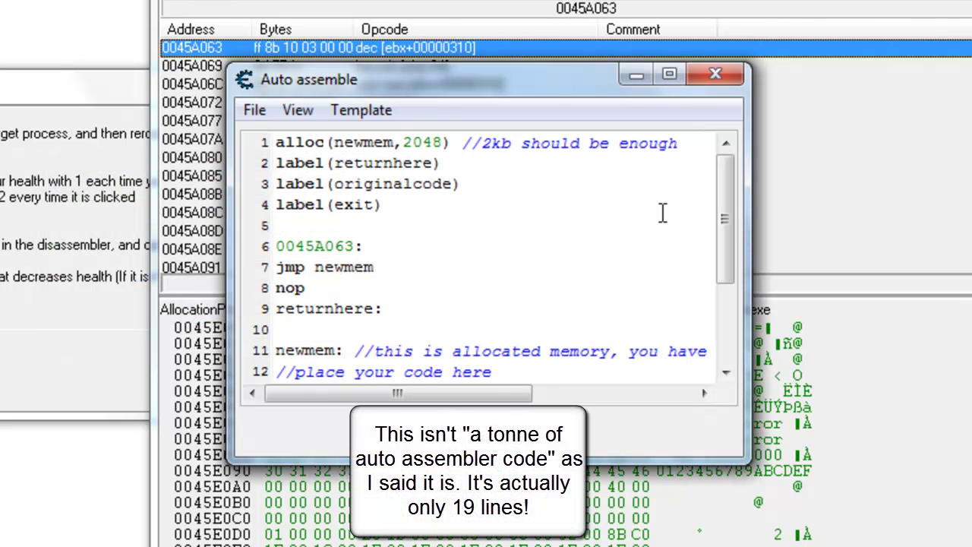
Step: Delete the dec [ebx+00000310] line under originalcode and the "//place your code here" comment under newmem
left_click_drag(721, 234, 728, 324)
left_click_drag(536, 315, 223, 304)
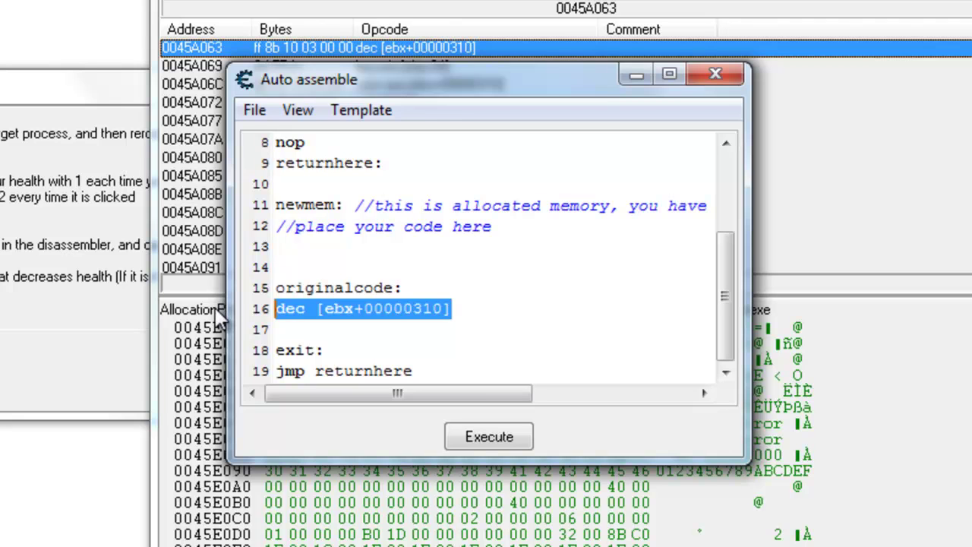
key("Delete")
left_click_drag(530, 221, 262, 226)
key("Delete")
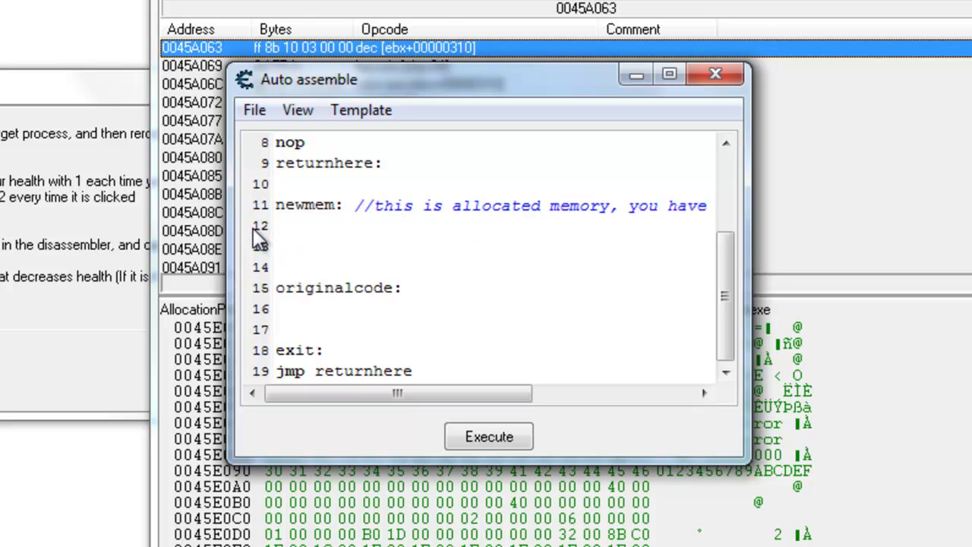
Step: Write the instruction "add [ebx+00000310], 2" on the empty line under newmem
left_click_drag(503, 80, 516, 159)
left_click_drag(733, 395, 716, 293)
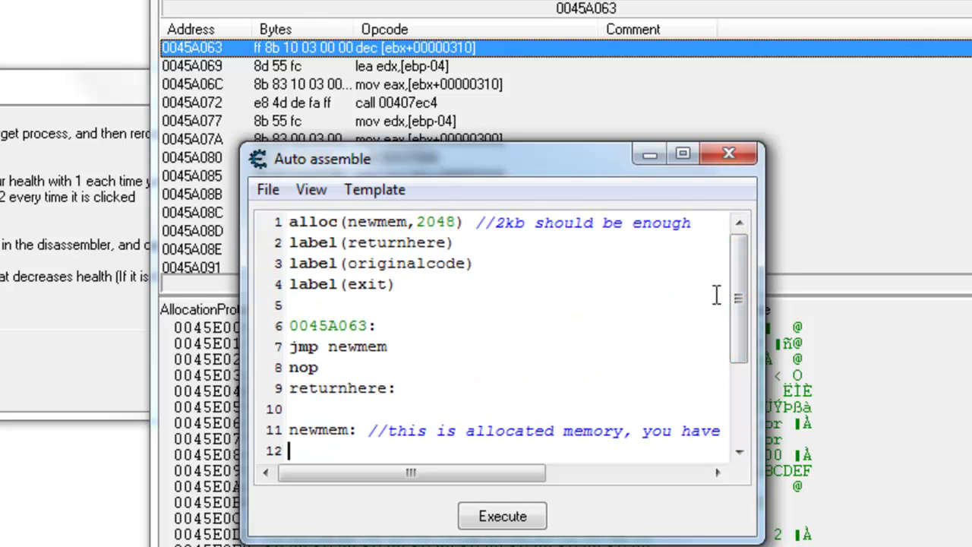
left_click_drag(734, 321, 728, 376)
left_click(327, 346)
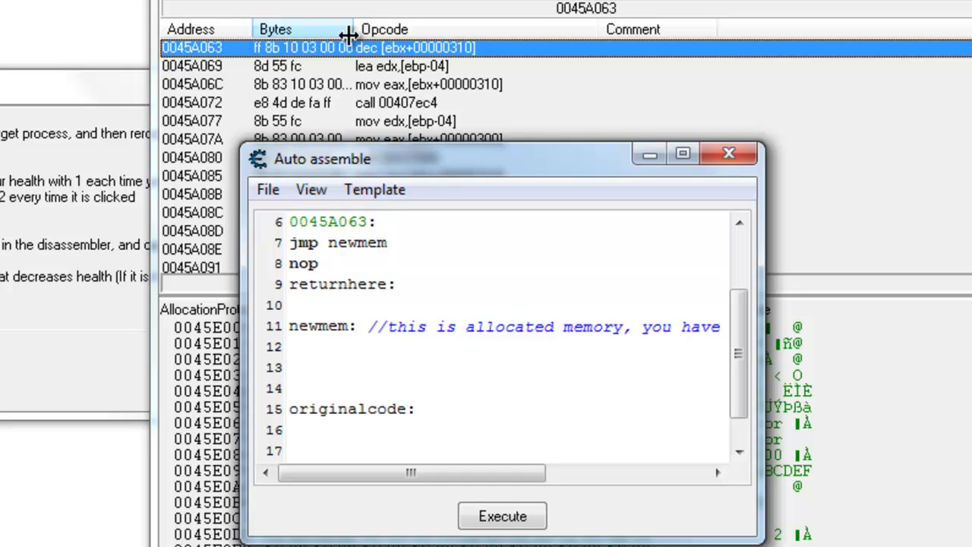
type("add [ebx")
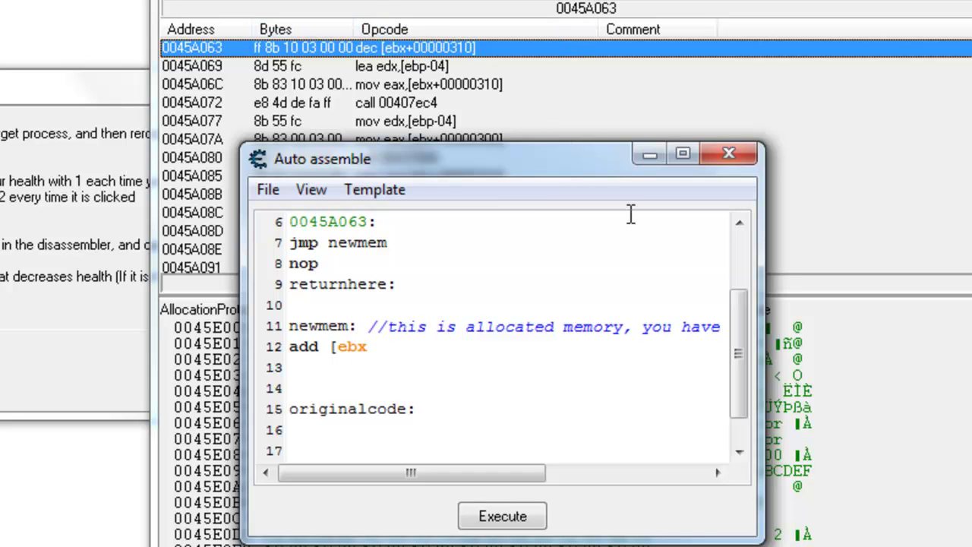
type("+00000310")
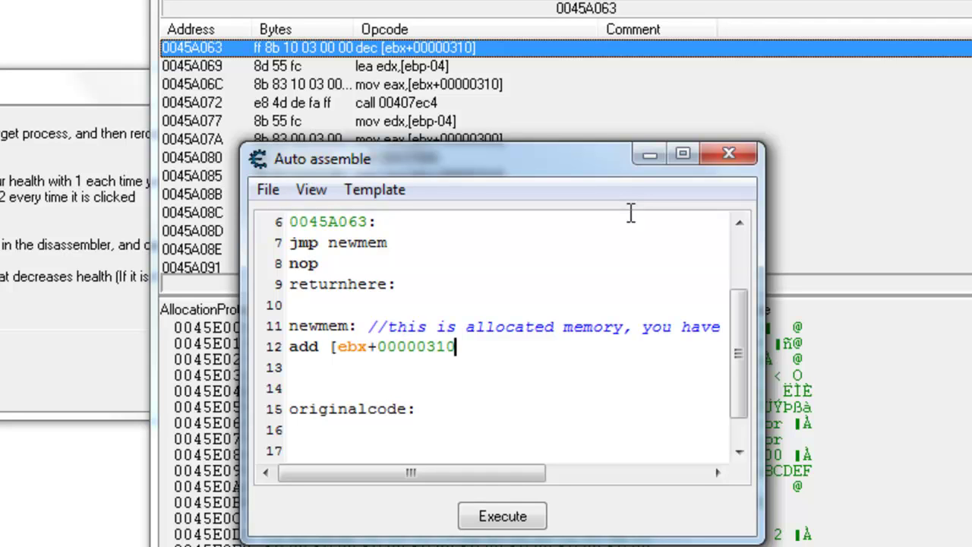
type("], 2")
double_click(489, 347)
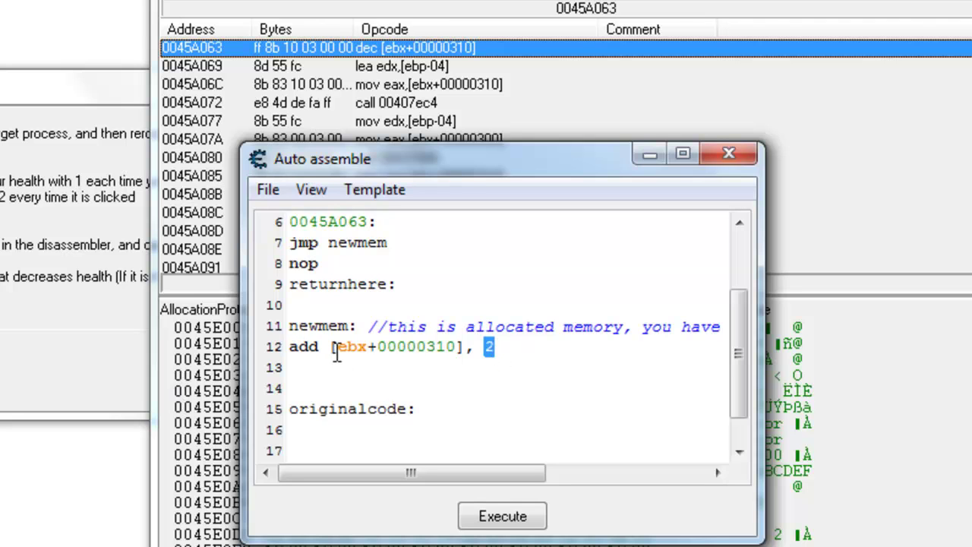
left_click_drag(330, 350, 465, 348)
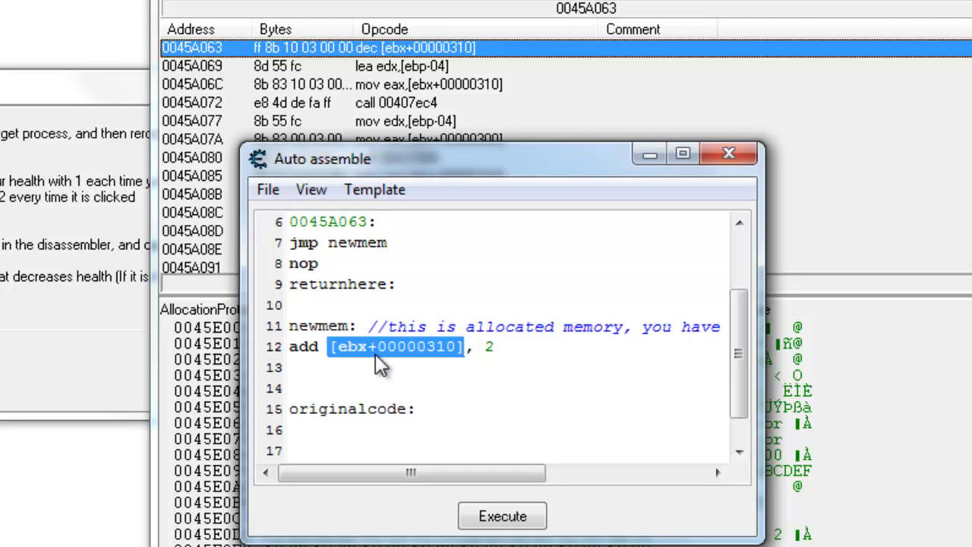
left_click(582, 363)
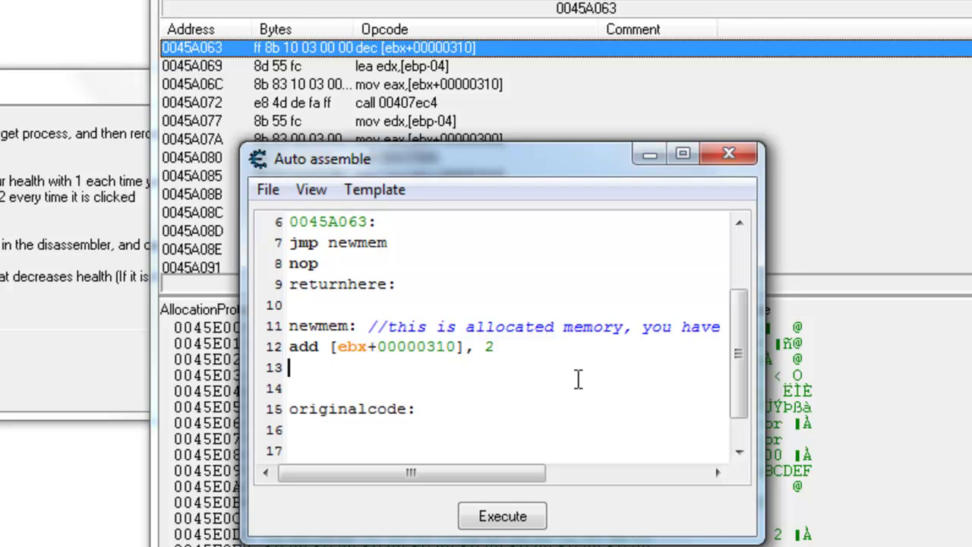
scroll(733, 347, "down", 1)
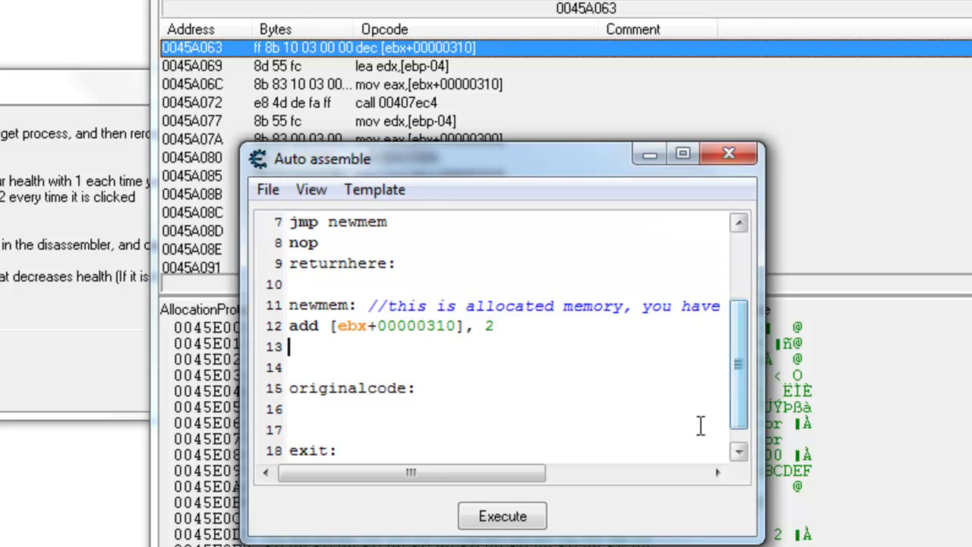
Step: Execute the script to inject the code into the tutorial process, and close the Auto assemble and Memory Viewer windows
left_click(531, 520)
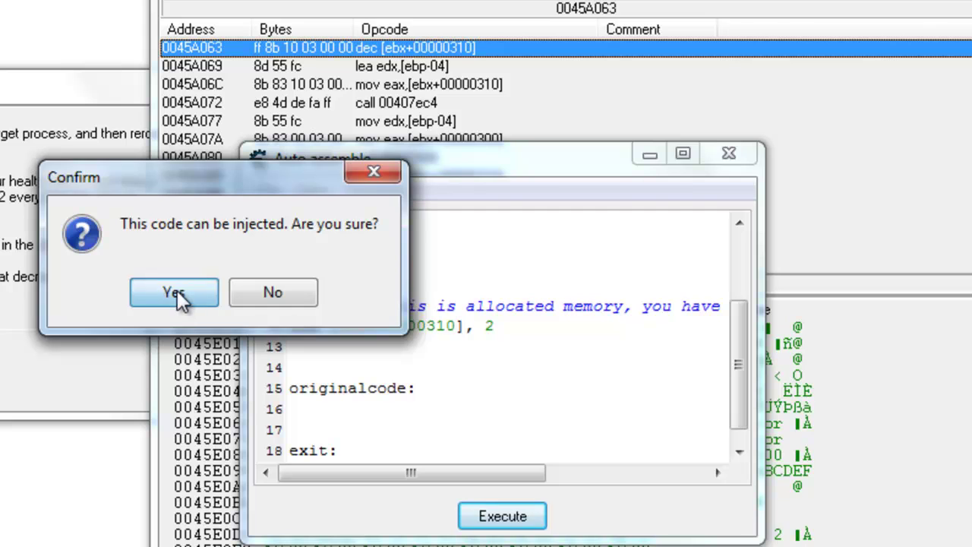
left_click(174, 294)
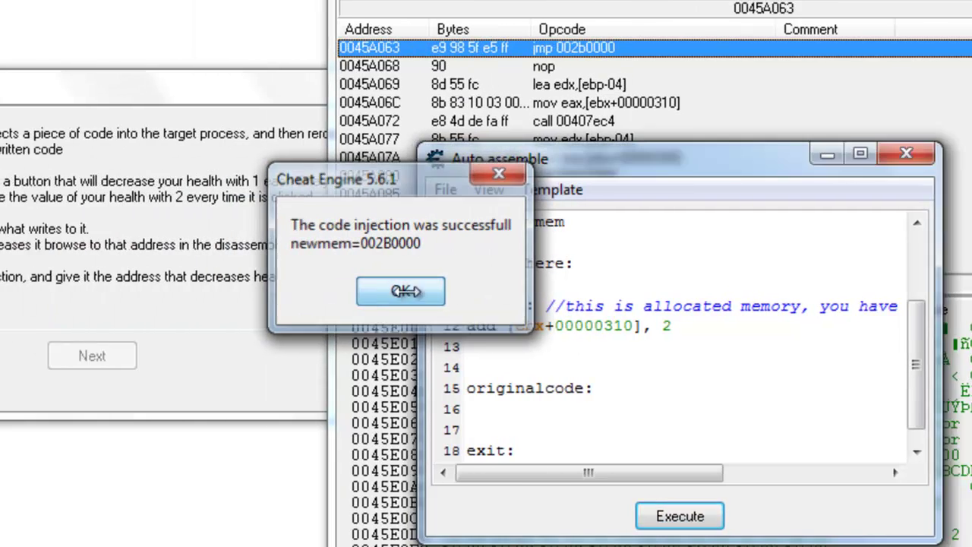
left_click(223, 291)
key("alt+F4")
key("alt+F4")
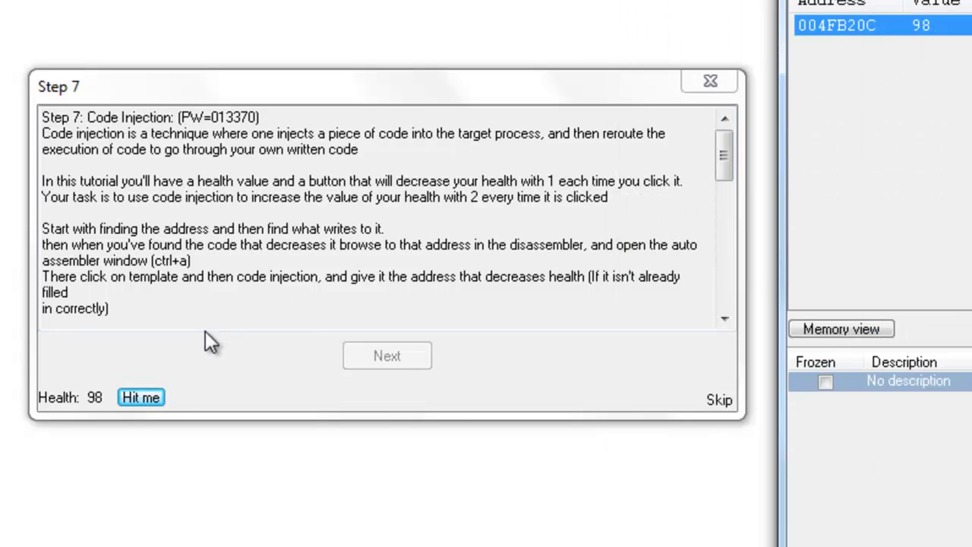
Step: Trigger the Step 7 tutorial's hit action nine times to test the injected health code
left_click(153, 394)
left_click(152, 394)
left_click(153, 395)
left_click(153, 396)
left_click(153, 396)
left_click(153, 396)
left_click(153, 396)
left_click(153, 396)
left_click(153, 395)
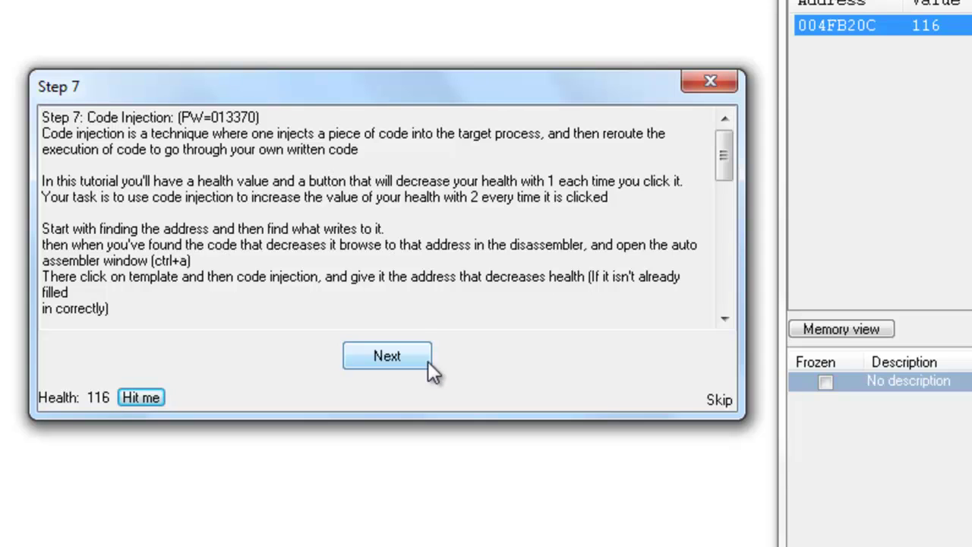